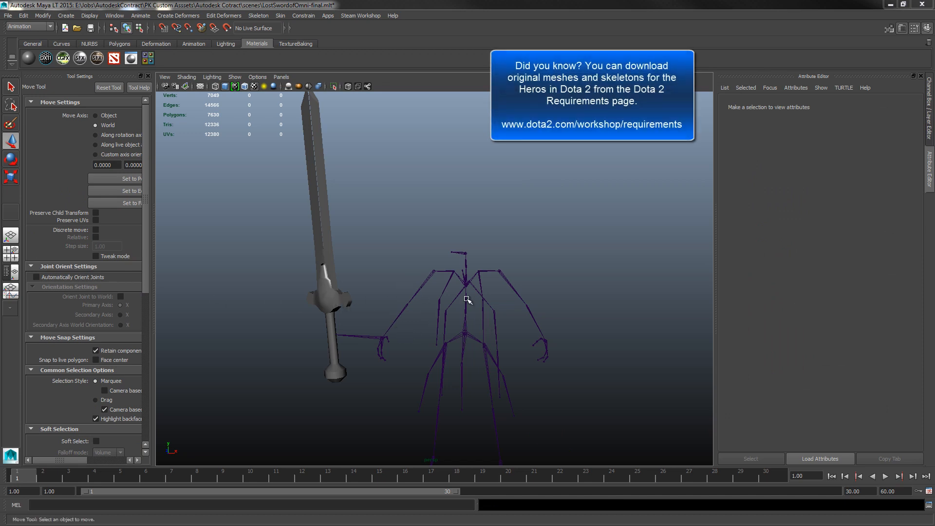
Select the hero skeleton and examine how its hand bone chain lines up with the sword grip.
left_click_drag(405, 233, 535, 404)
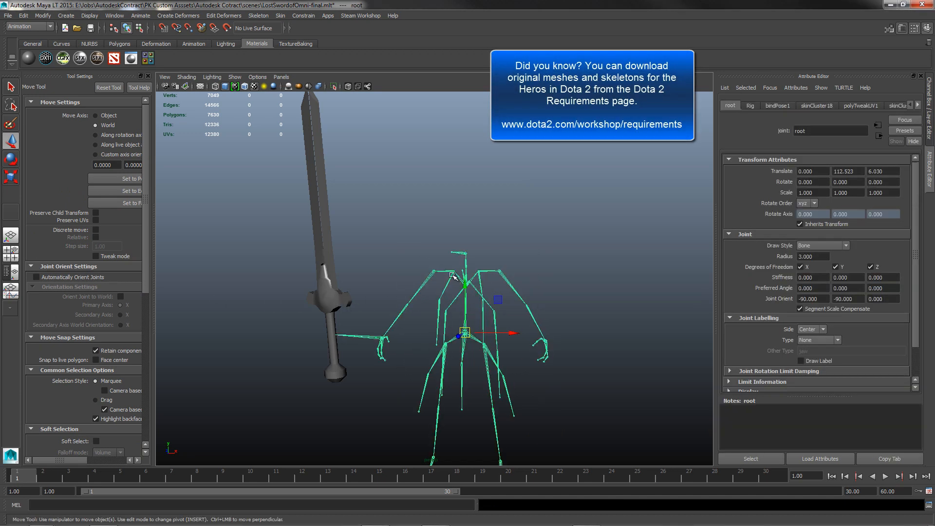
left_click_drag(452, 275, 434, 298, "alt")
middle_click_drag(416, 397, 440, 343, "alt")
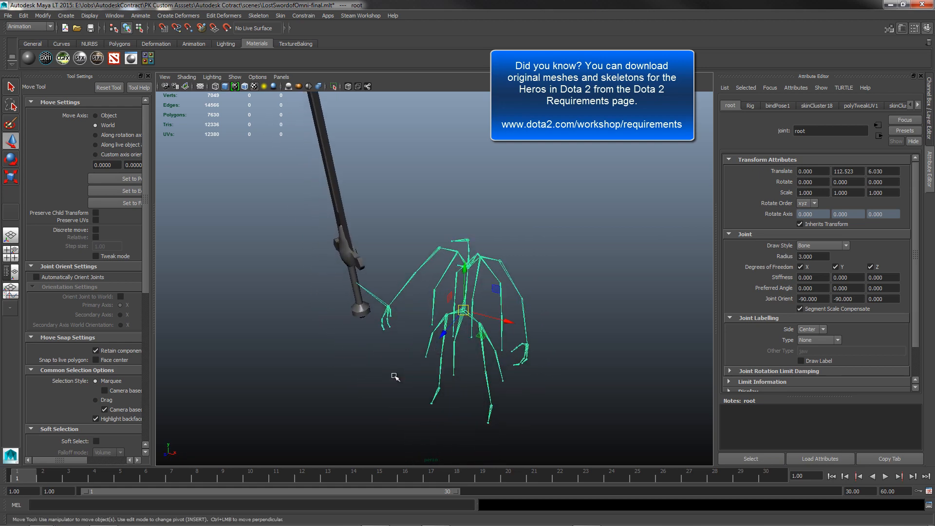
left_click_drag(394, 376, 398, 291, "alt")
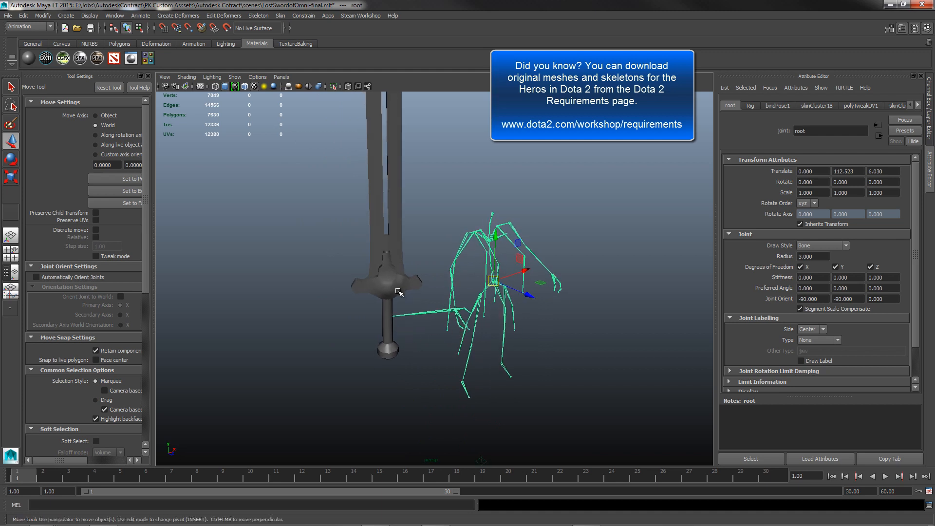
Try moving the sword mesh away from the hand bone, and undo the move.
left_click(399, 292)
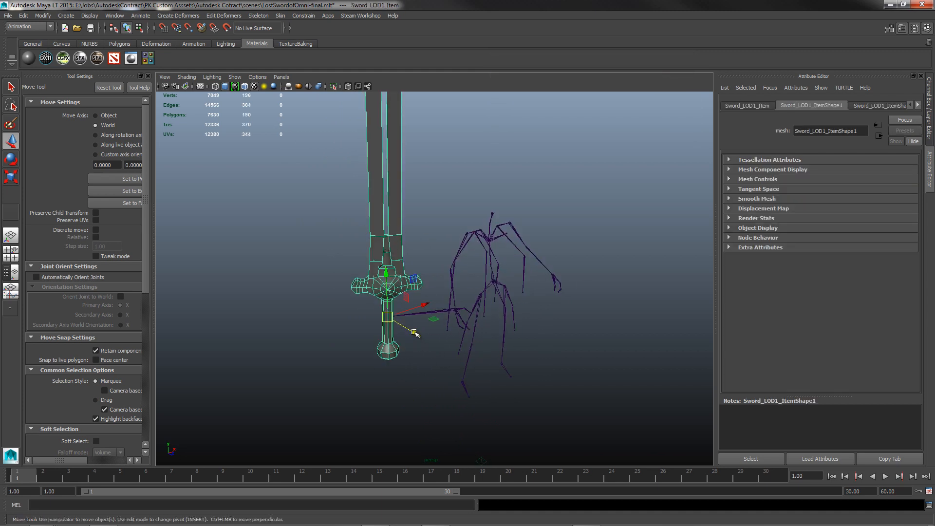
left_click_drag(414, 333, 446, 363)
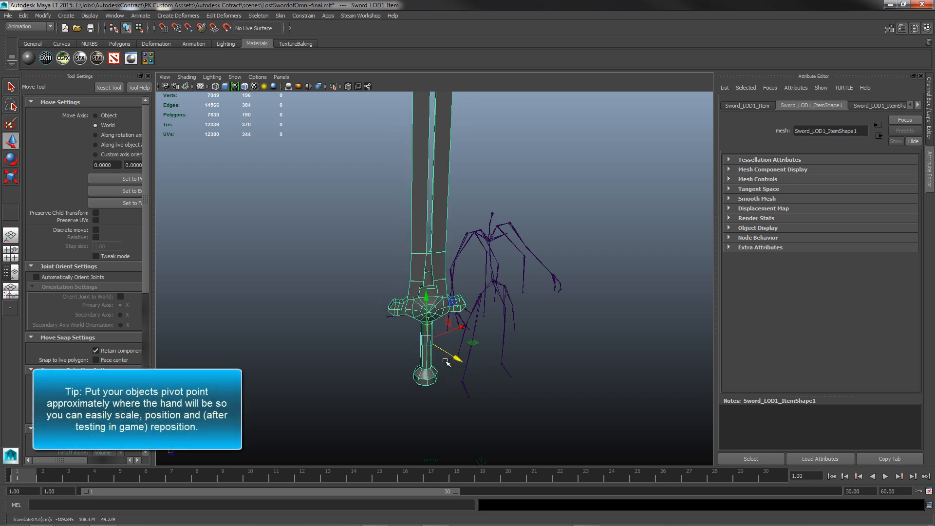
key("ctrl+z")
left_click_drag(490, 330, 419, 319, "alt")
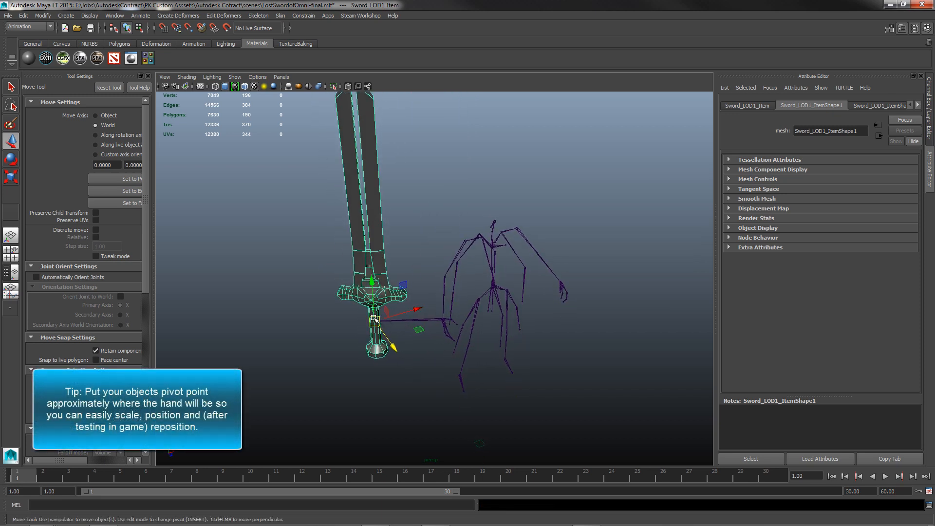
scroll(389, 314, "up", 5)
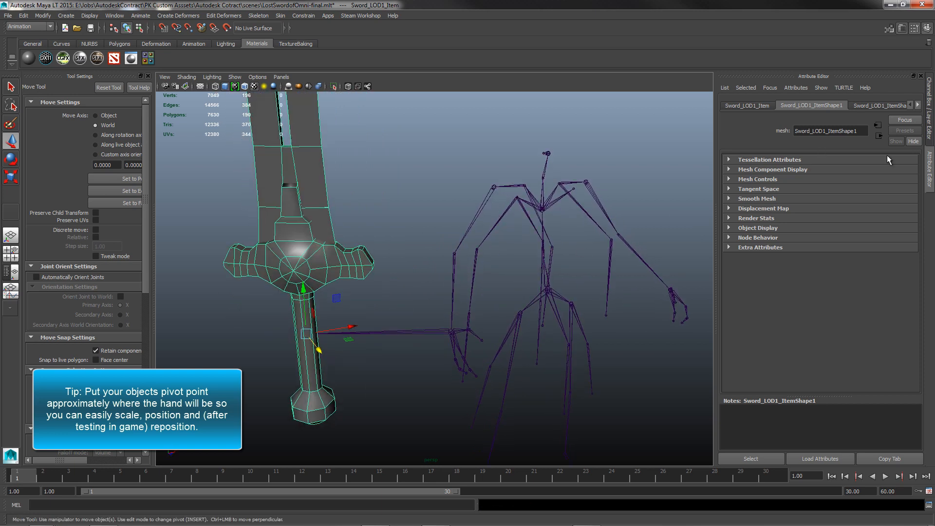
Hide the LOD1 layer with the Rig layer visible and select the hammer0_0 joint at the sword's grip.
left_click(929, 109)
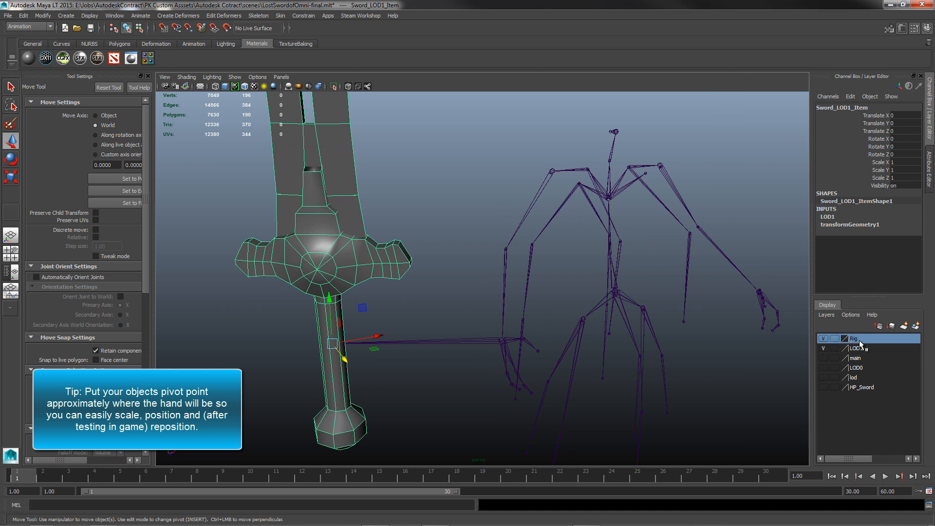
left_click(822, 338)
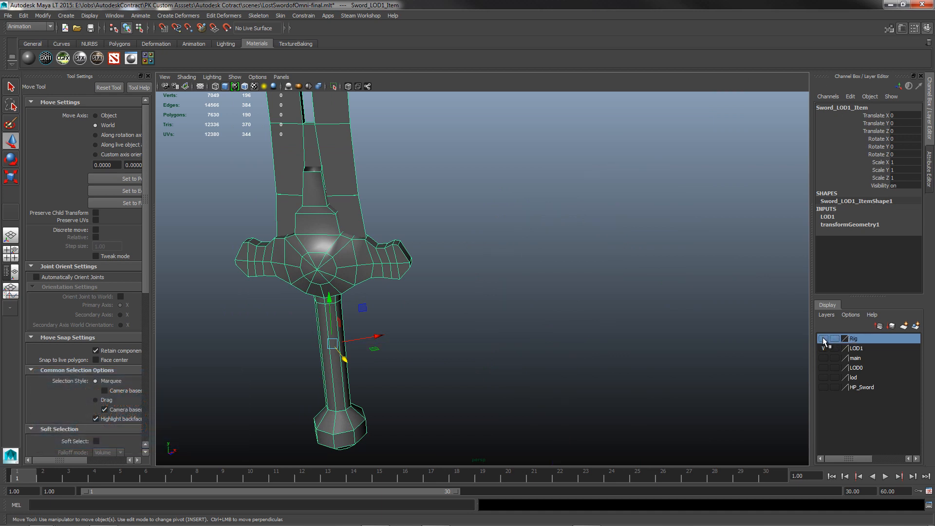
left_click(822, 338)
left_click(823, 348)
left_click(823, 347)
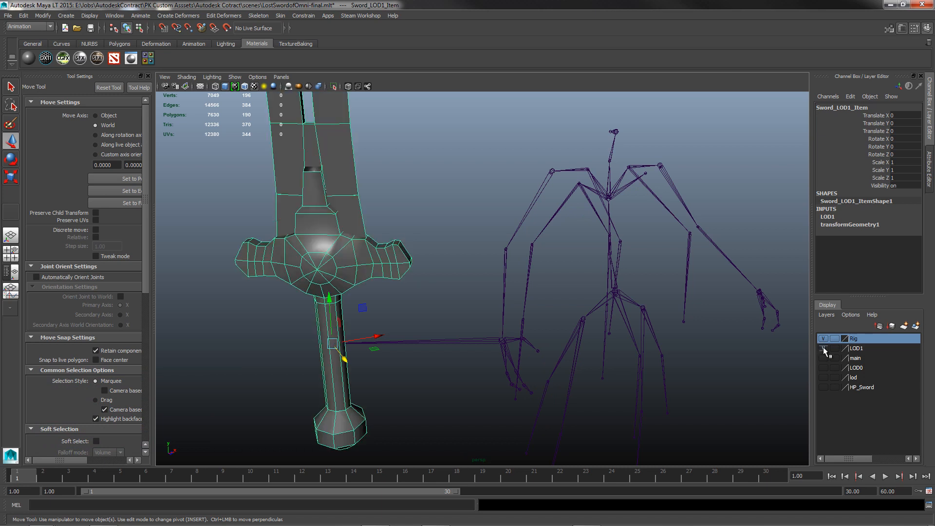
left_click(823, 347)
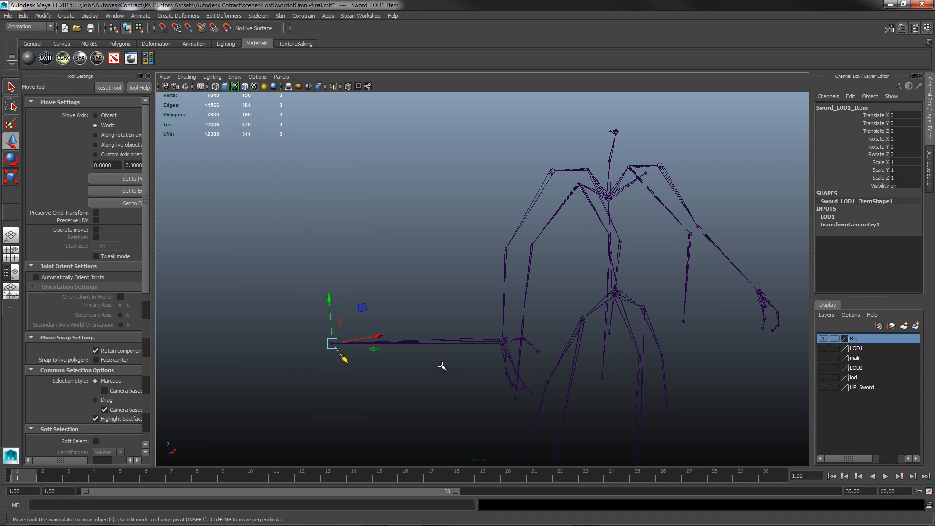
left_click(323, 347)
left_click(332, 344)
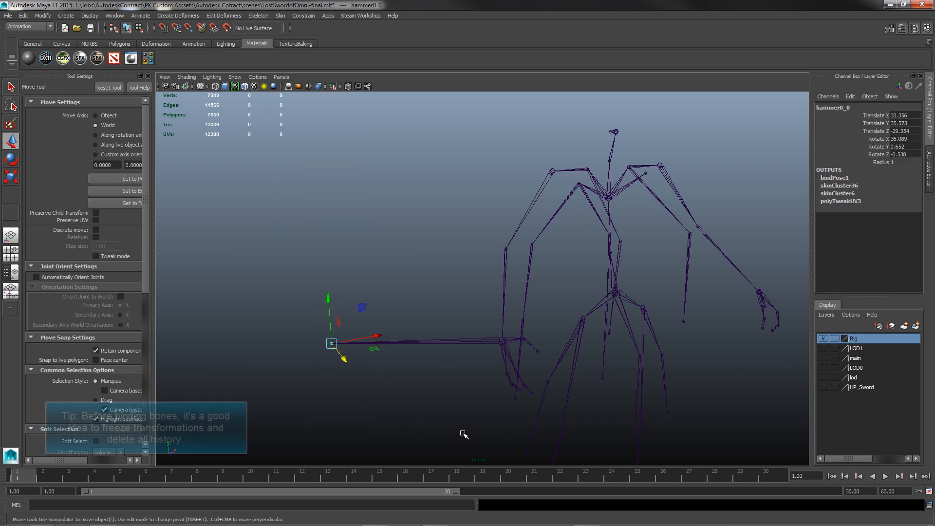
Show the LOD1 layer and add the sword mesh to the joint selection.
left_click(823, 347)
left_click(823, 339)
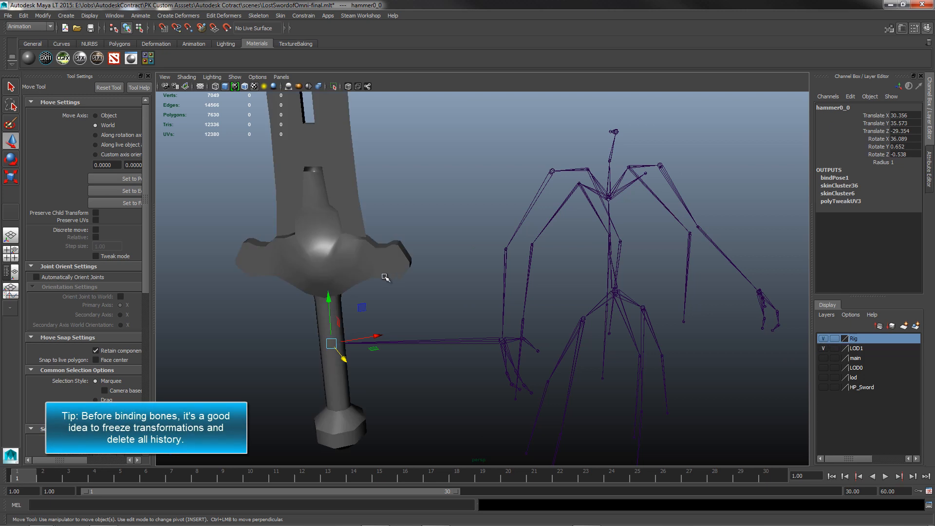
left_click(341, 269)
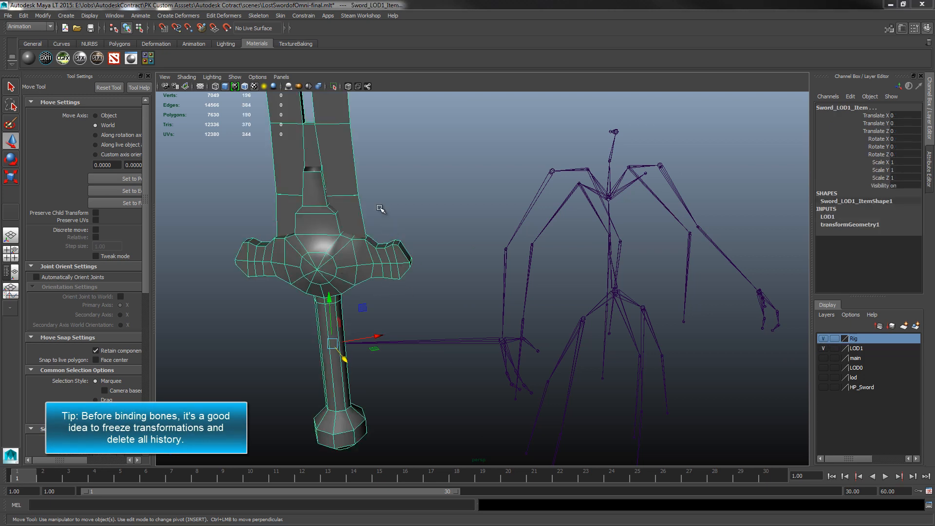
Smooth-bind the sword to the hammer0_0 joint with the Bind to option set to Selected joints.
left_click(281, 16)
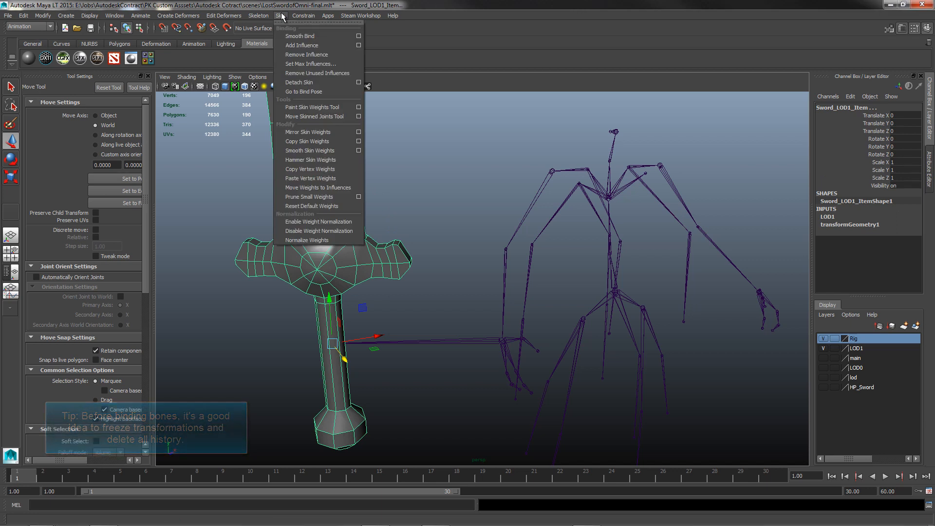
left_click(359, 37)
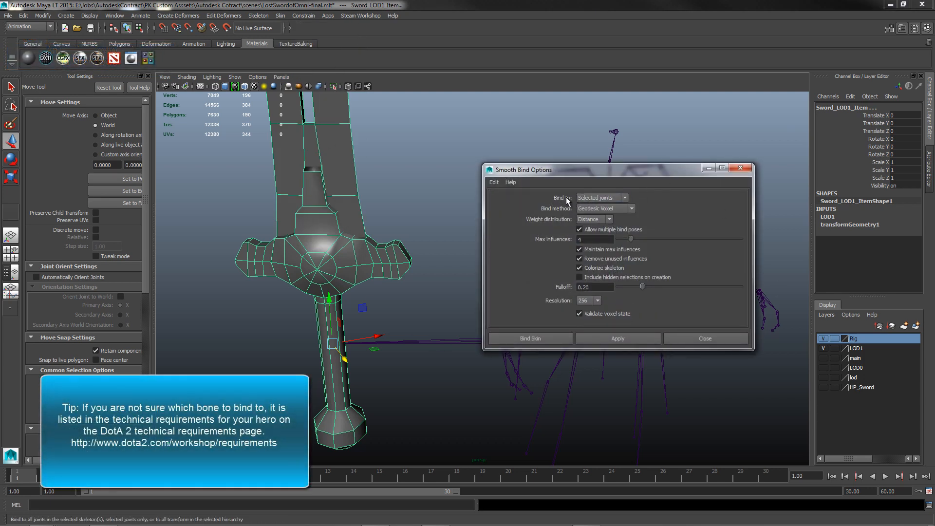
left_click(607, 198)
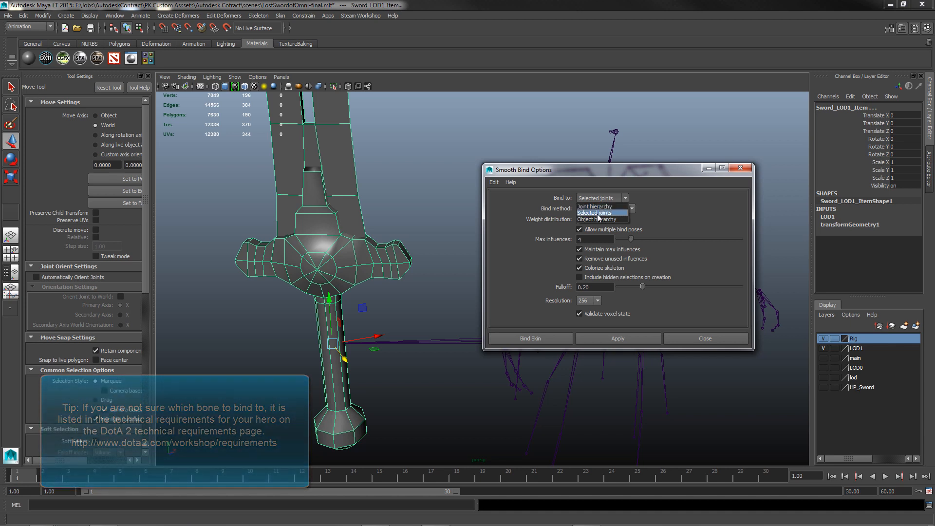
left_click(598, 214)
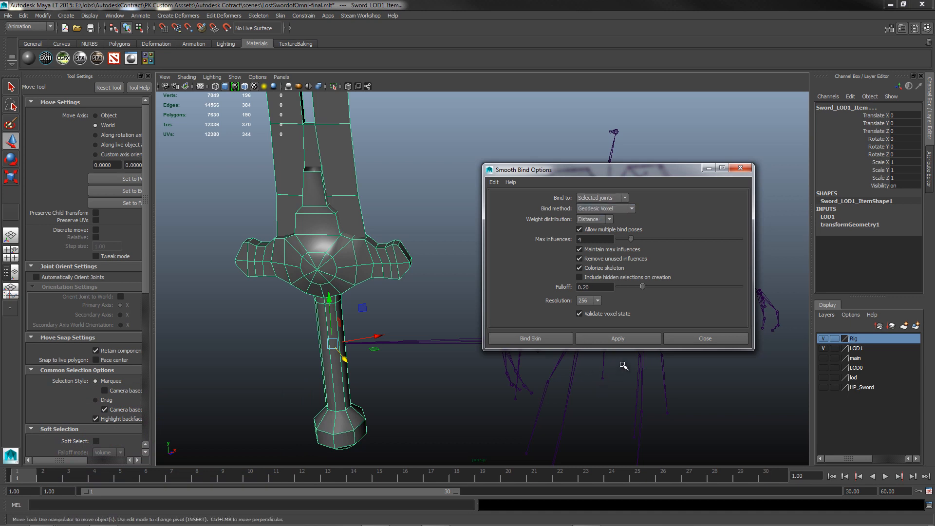
left_click(627, 338)
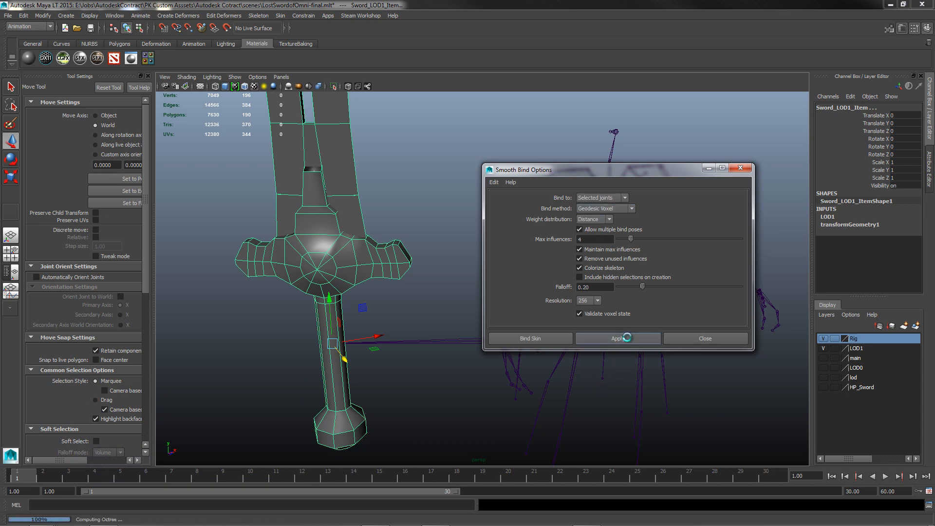
left_click(695, 338)
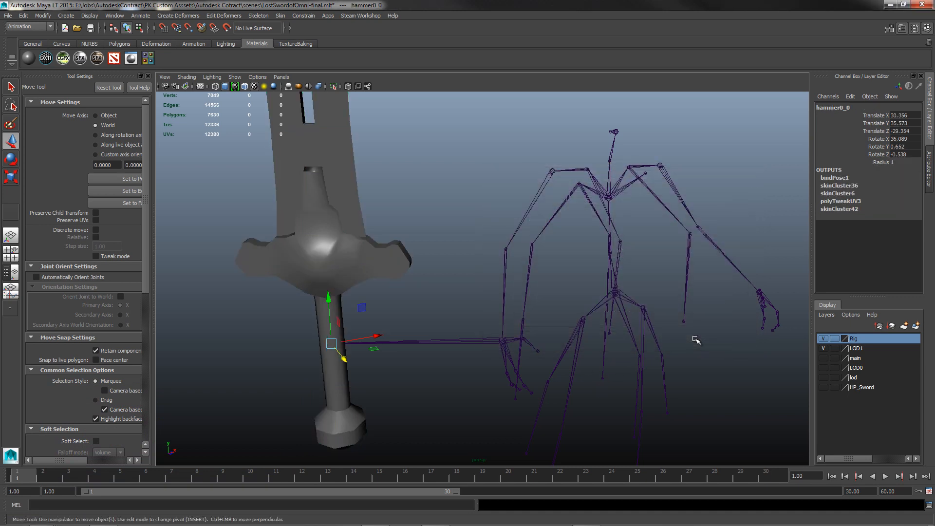
Select the bound sword mesh and examine its binding against the skeleton.
left_click(363, 392)
left_click(335, 344)
mouse_move(340, 355)
left_mouse_down()
mouse_move(367, 386)
mouse_move(334, 348)
mouse_move(340, 358)
left_mouse_up()
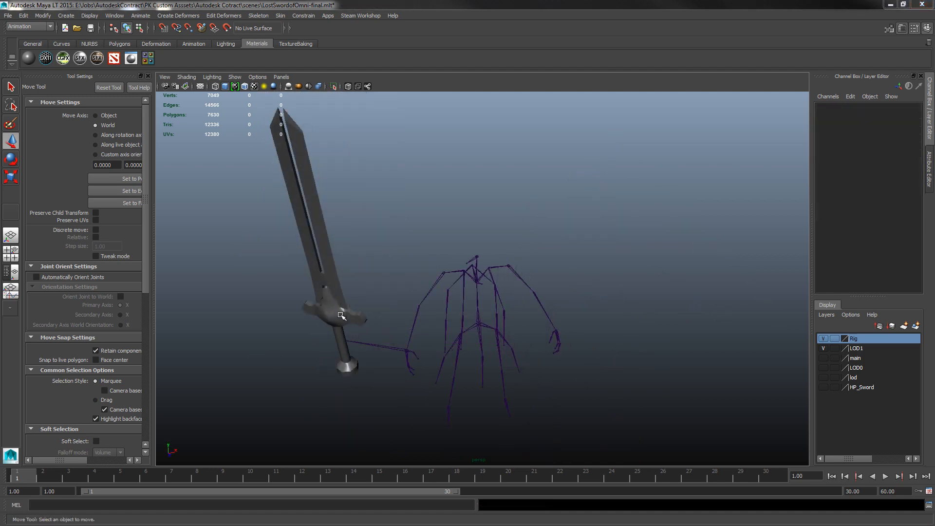
left_click(329, 310)
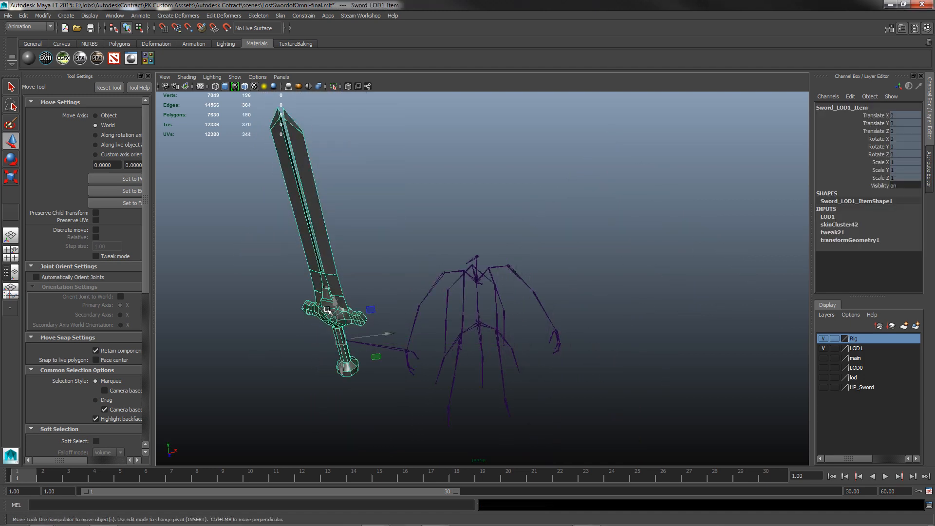
left_click_drag(489, 351, 511, 322, "alt")
left_click_drag(503, 249, 538, 329, "alt")
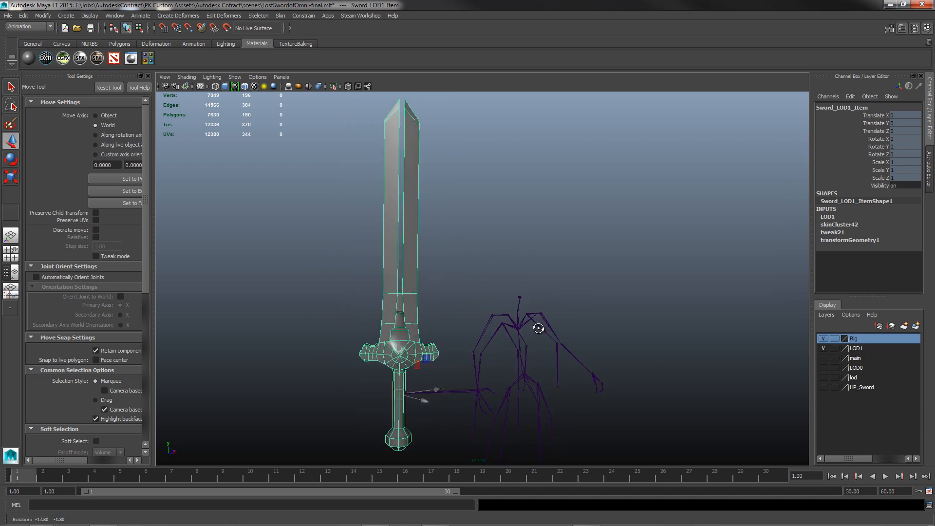
Switch to the Polygons menu set and assign a new ShaderFX DOTA2 material to the sword.
left_click(460, 272)
left_click(409, 350)
left_click(31, 26)
left_click(31, 42)
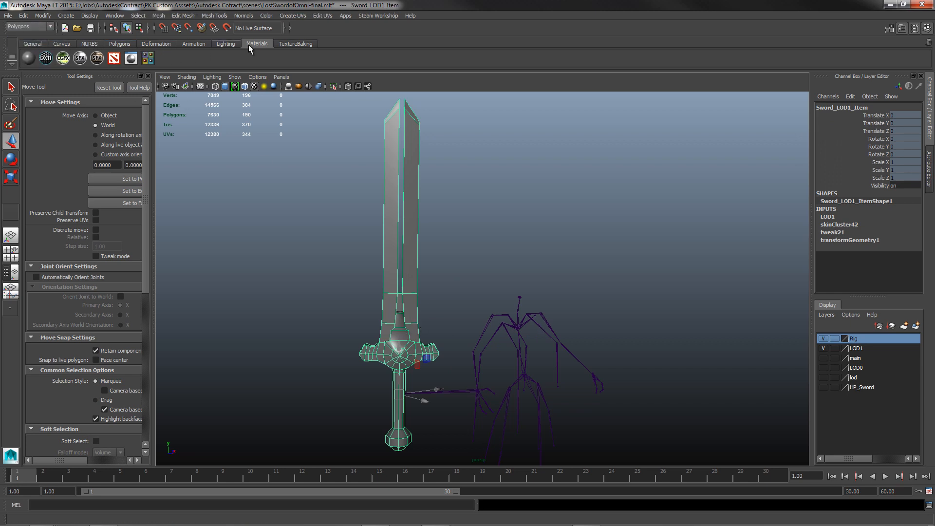
left_click(114, 58)
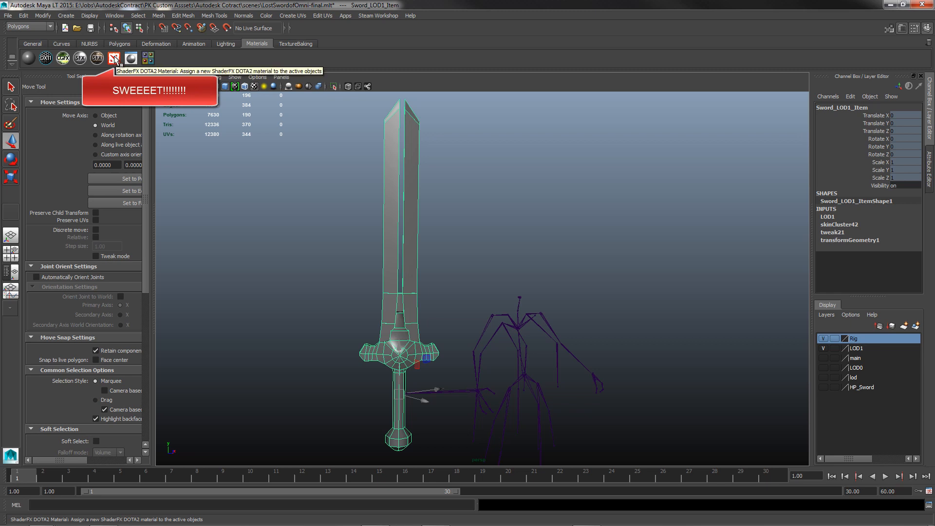
left_click(115, 59)
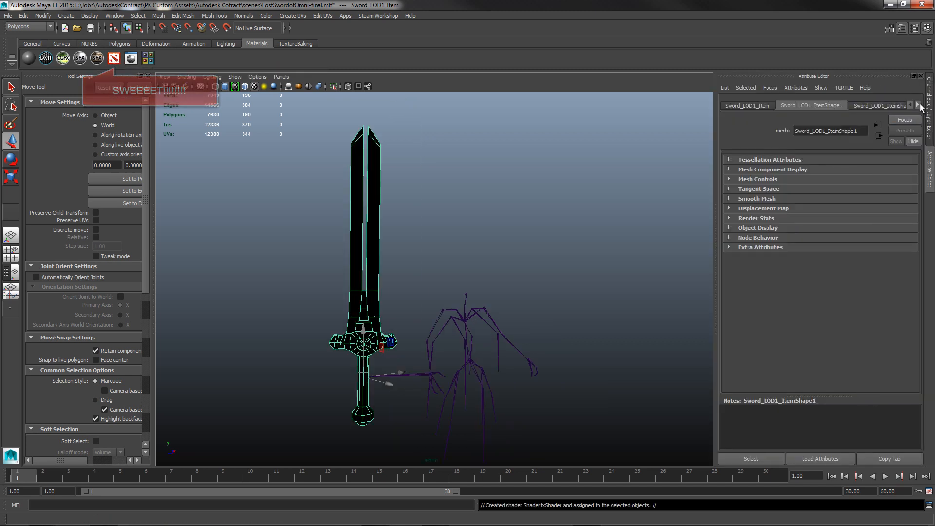
Rename the sword's new ShaderFX material to Dota2Shader_Sword.
left_click(918, 106)
left_click(919, 106)
left_click(918, 106)
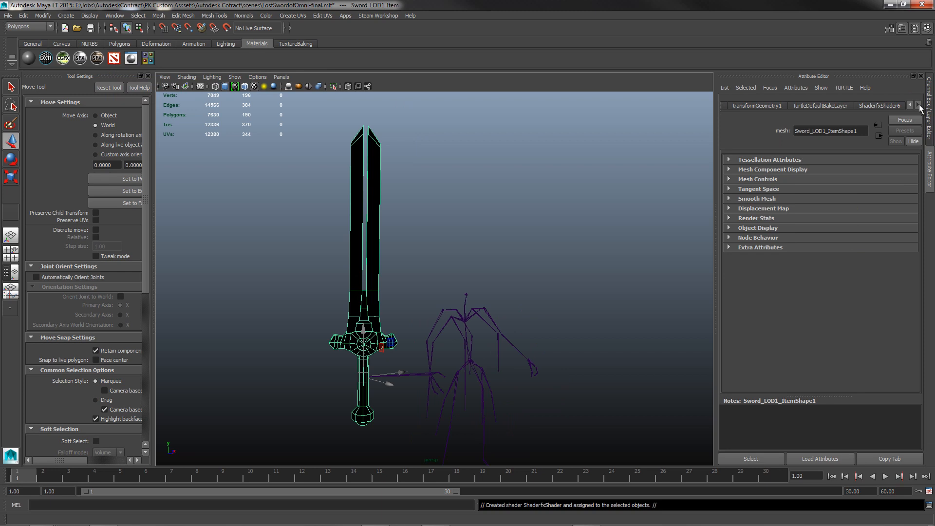
left_click(889, 105)
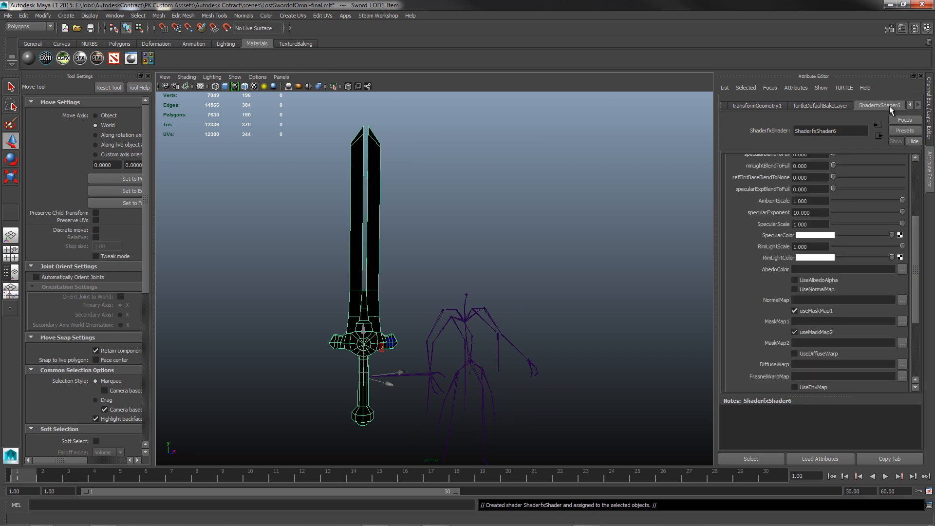
scroll(899, 262, "up", 3)
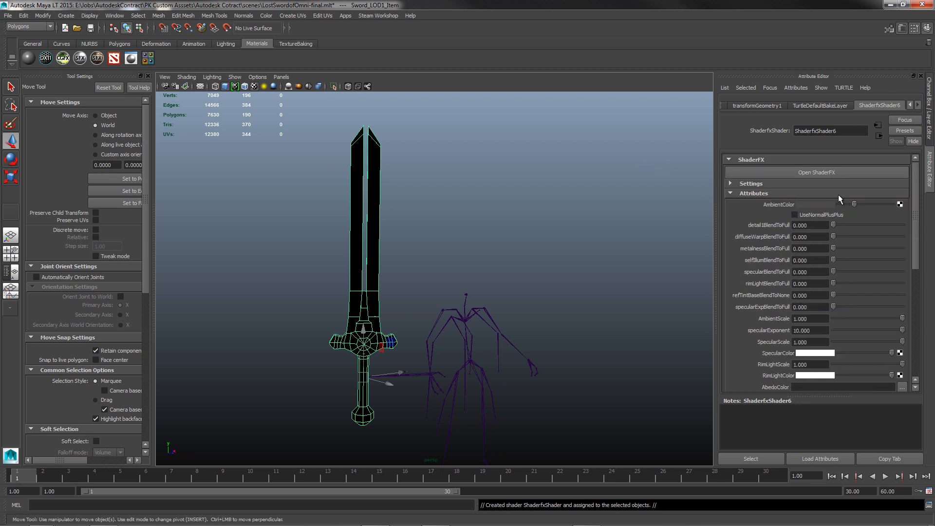
double_click(842, 130)
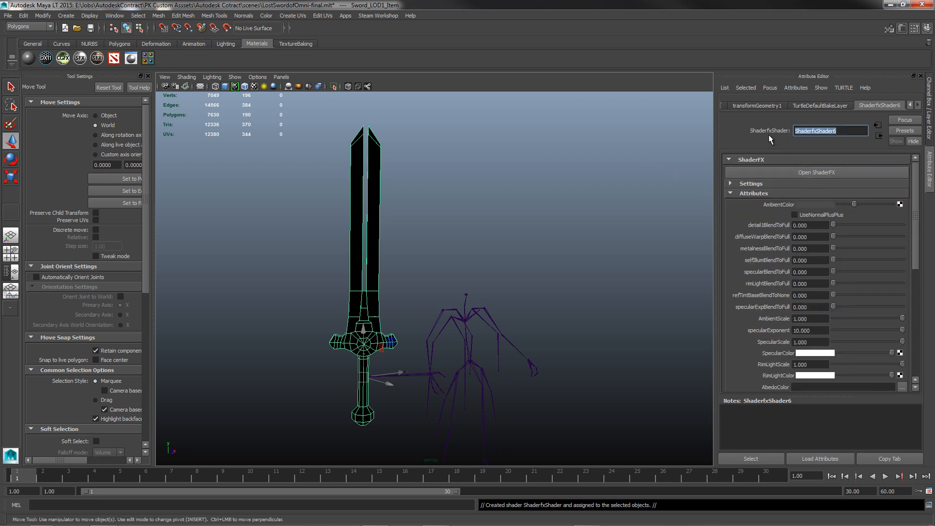
type("Dota2Shader_Sword")
key("Return")
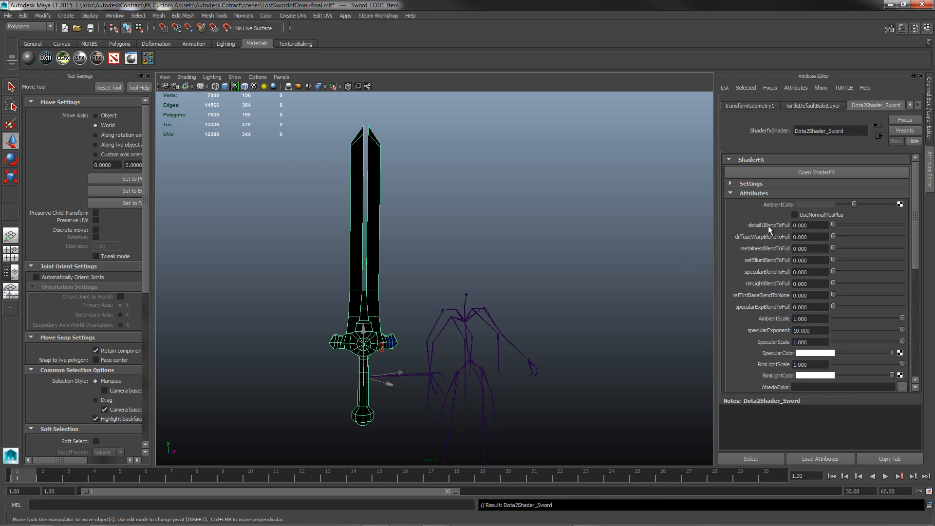
Review the new shader's texture map slots and assign the existing PK_FinalDota2 shader to the sword.
scroll(904, 314, "down", 10)
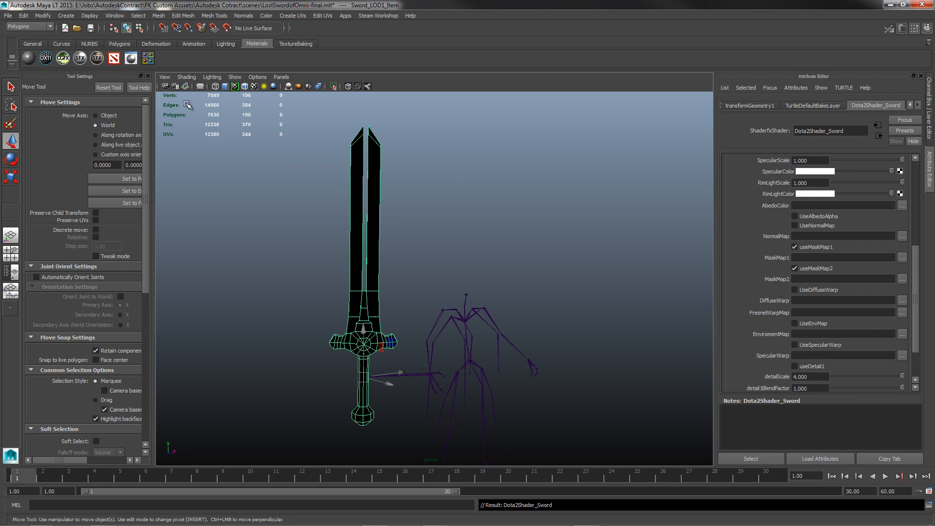
left_click(153, 59)
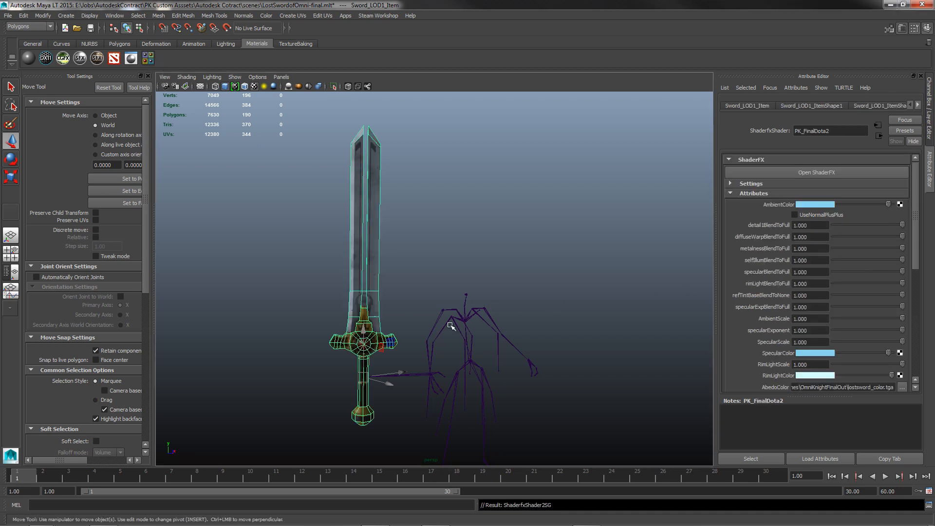
left_click_drag(426, 278, 424, 259, "alt")
Reselect the sword and examine PK_FinalDota2's blend values, ambient, specular and rim colors, and texture maps.
left_click(414, 302)
left_click_drag(421, 366, 363, 361, "alt")
left_click(341, 324)
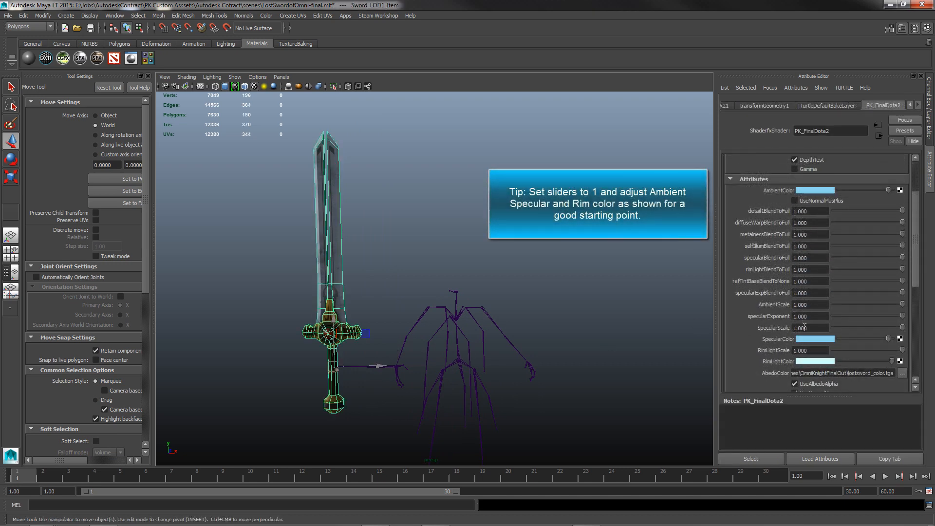
scroll(800, 329, "down", 2)
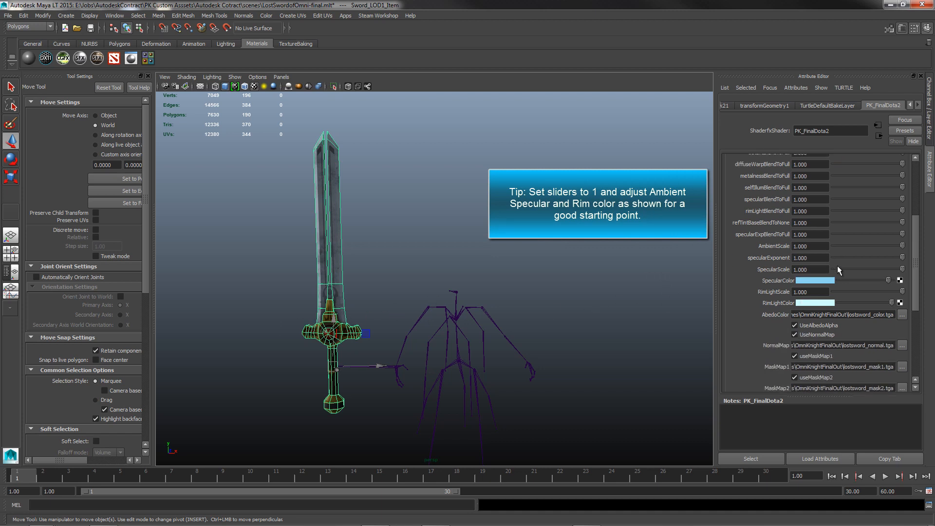
Recheck PK_FinalDota2's blend and scale sliders together with its ambient, specular and rim light colors.
scroll(780, 236, "up", 3)
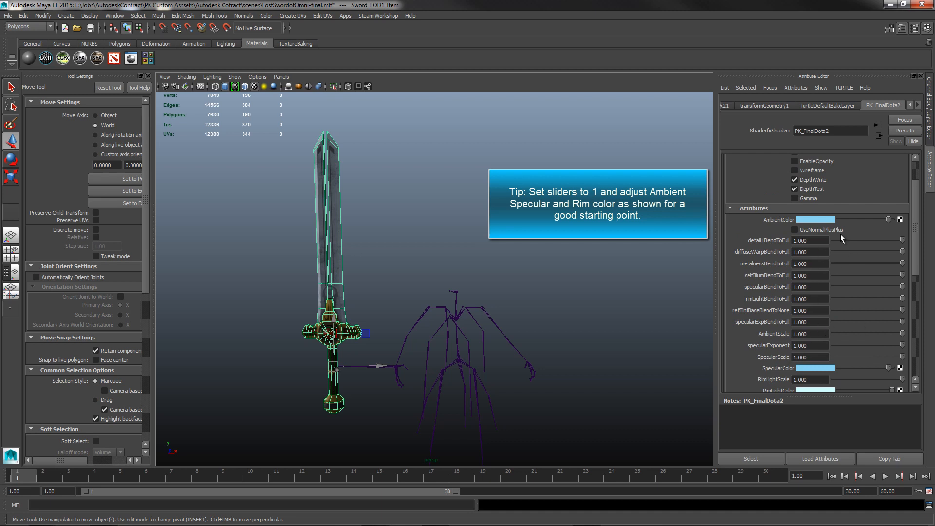
scroll(808, 348, "down", 1)
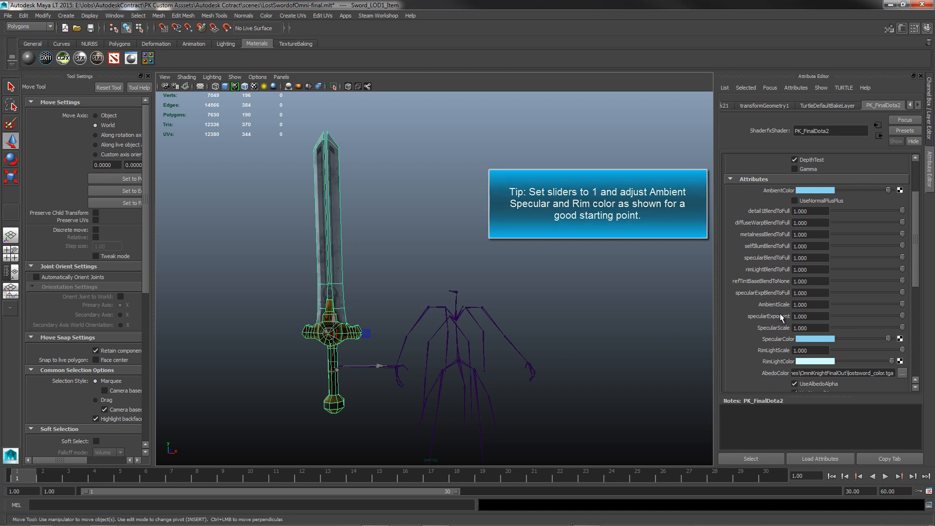
scroll(802, 317, "down", 1)
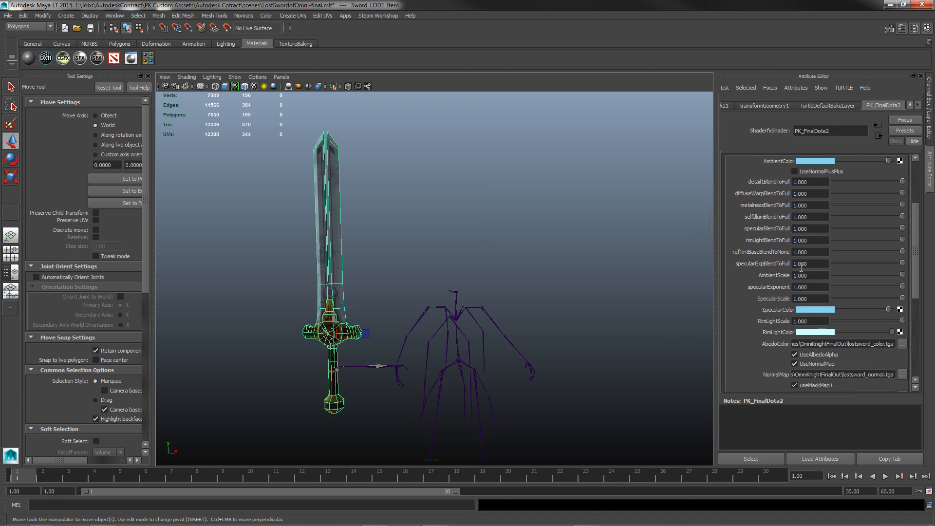
scroll(801, 268, "down", 1)
scroll(854, 316, "up", 2)
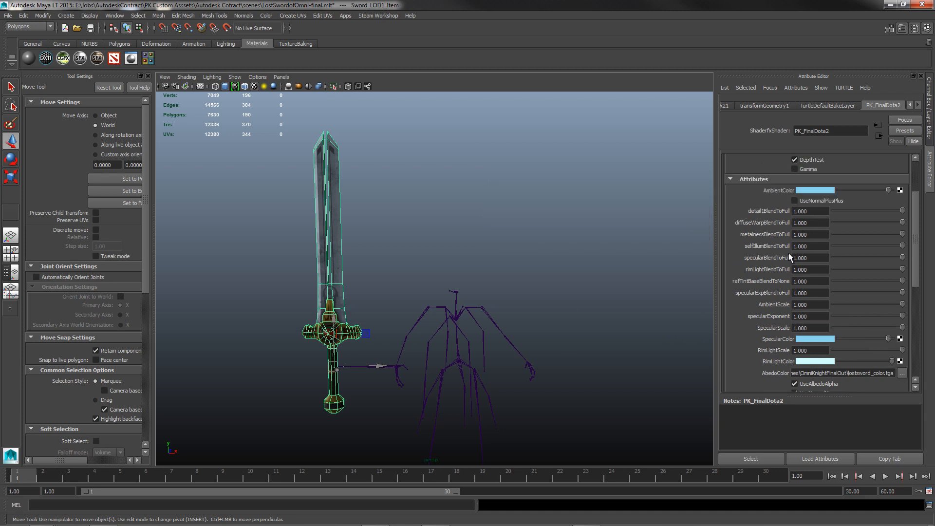
scroll(832, 235, "down", 2)
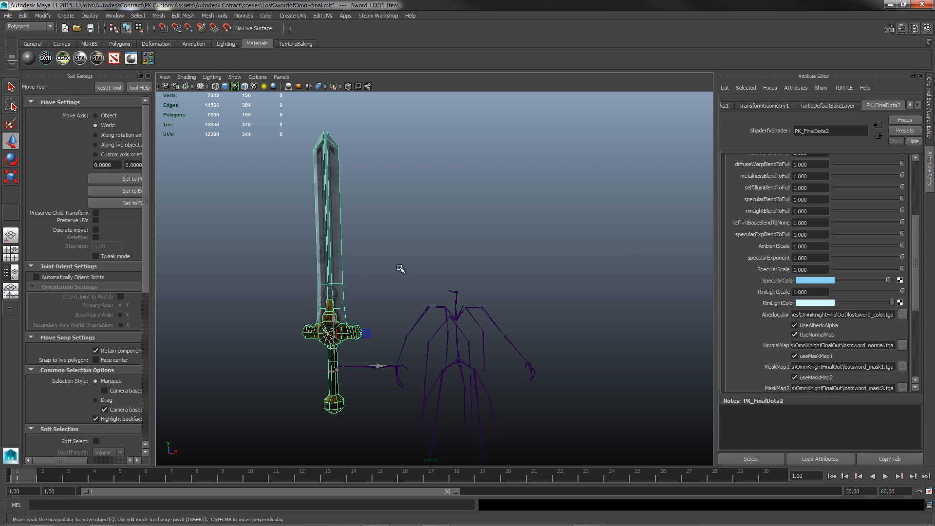
scroll(787, 259, "up", 3)
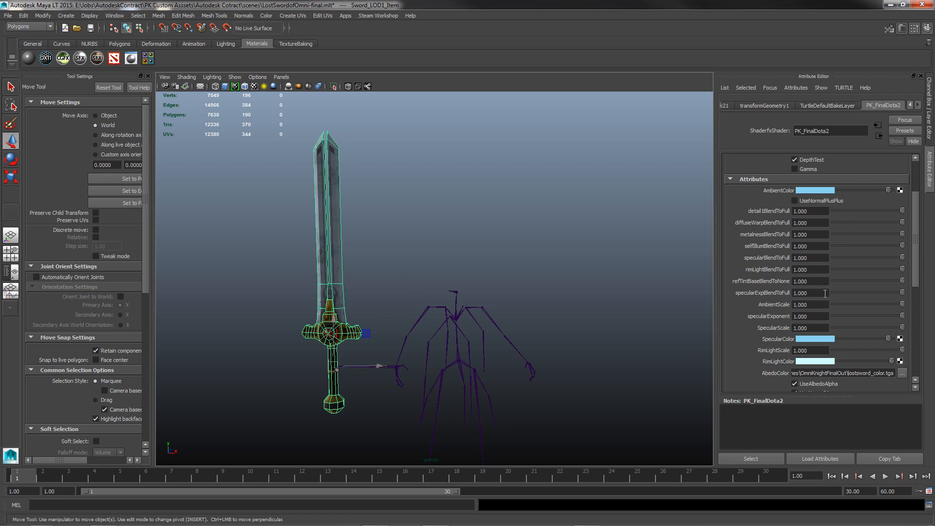
scroll(825, 293, "down", 4)
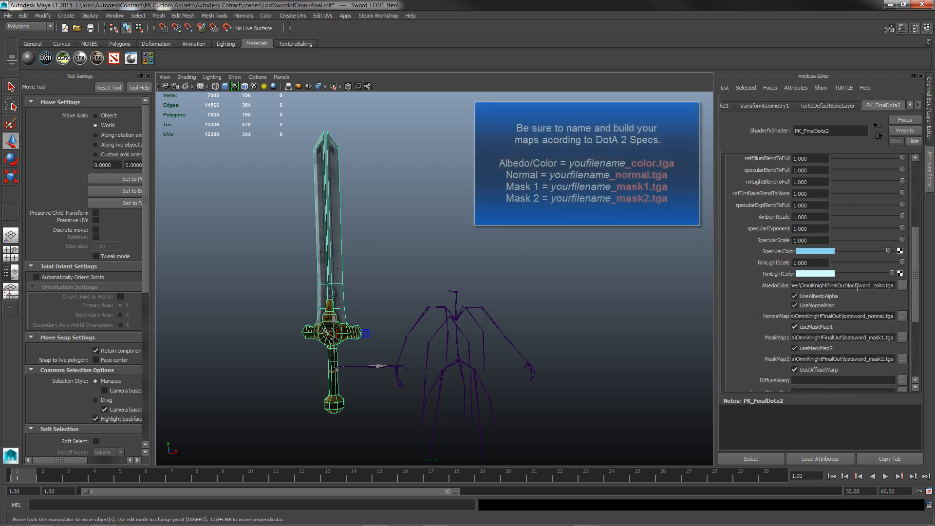
Check the file name suffixes of the shader's albedo color, normal, mask 1 and mask 2 texture maps.
left_click_drag(874, 287, 888, 289)
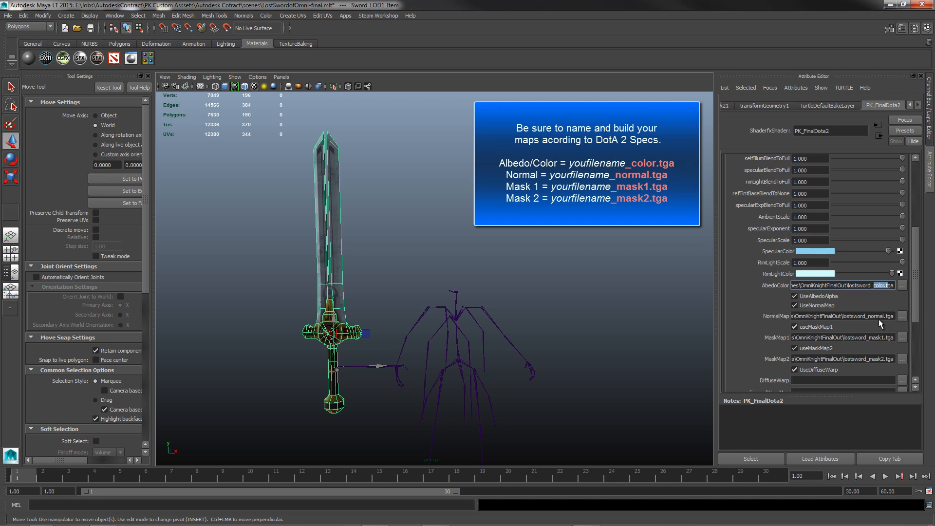
left_click_drag(868, 316, 883, 338)
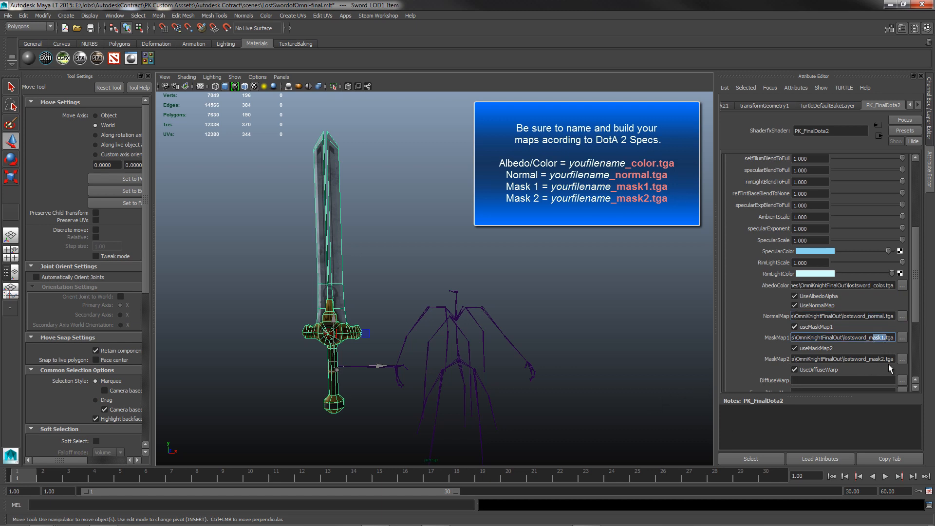
left_click_drag(869, 359, 879, 365)
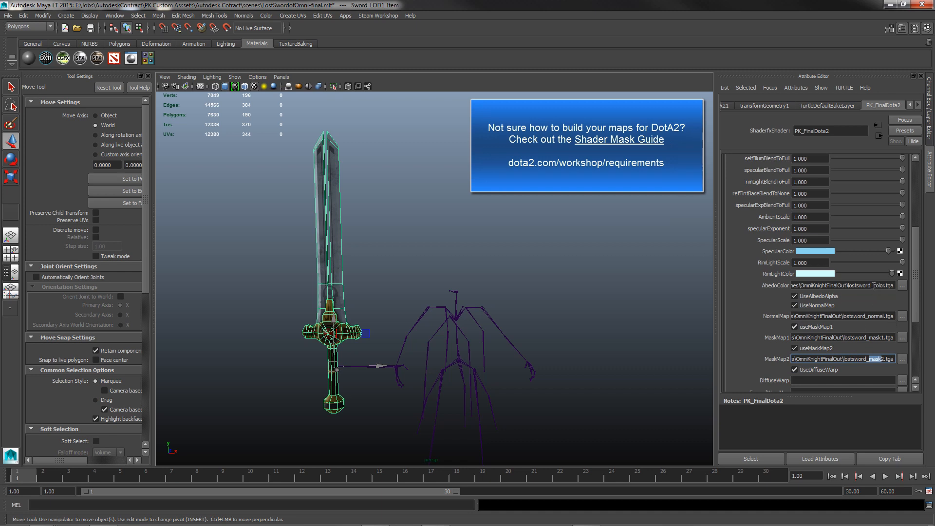
left_click_drag(872, 286, 883, 285)
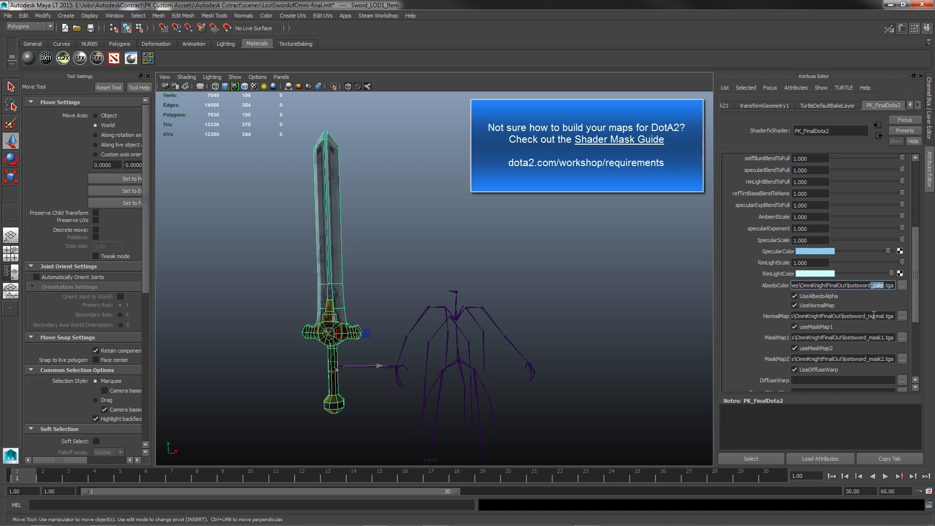
left_click_drag(866, 316, 884, 358)
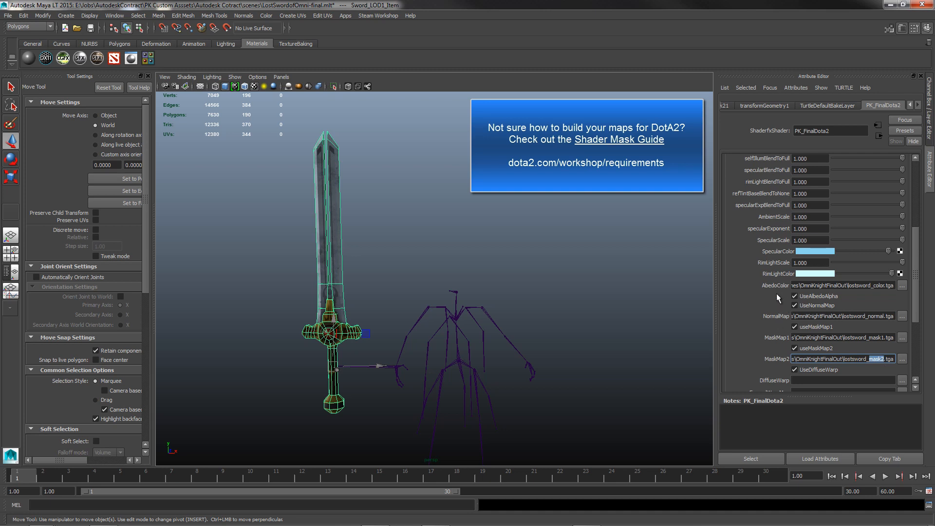
scroll(777, 298, "down", 3)
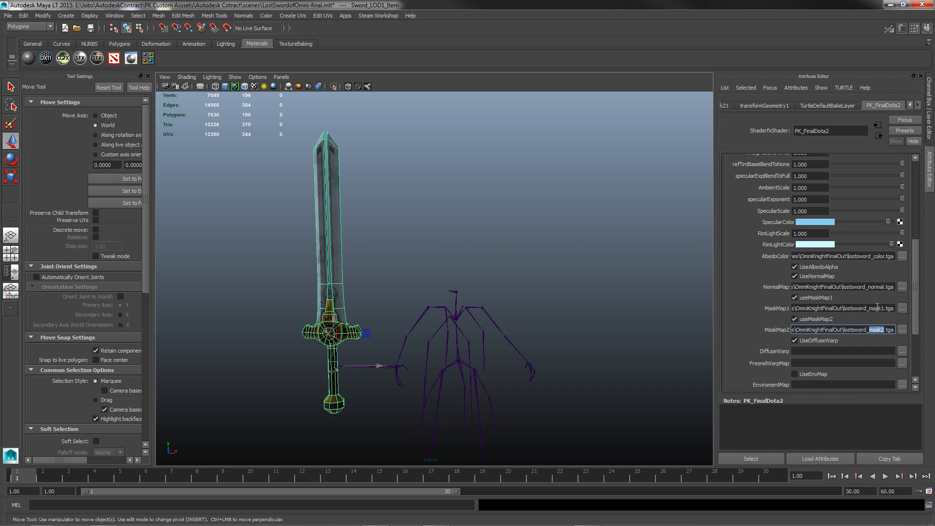
left_click(874, 256)
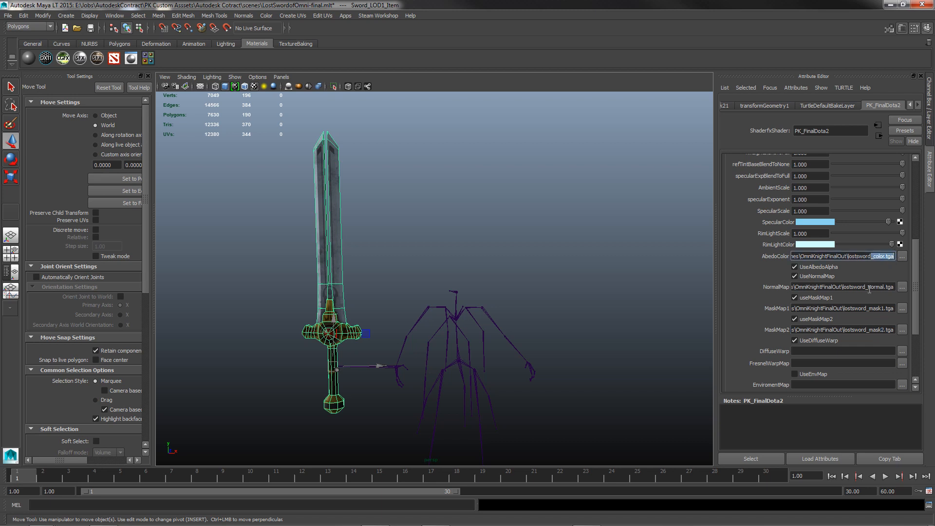
left_click_drag(866, 287, 895, 282)
Inspect the sword beside the hero skeleton from different angles and reselect the sword.
left_click_drag(672, 334, 510, 349, "alt")
middle_click_drag(457, 379, 493, 350, "alt")
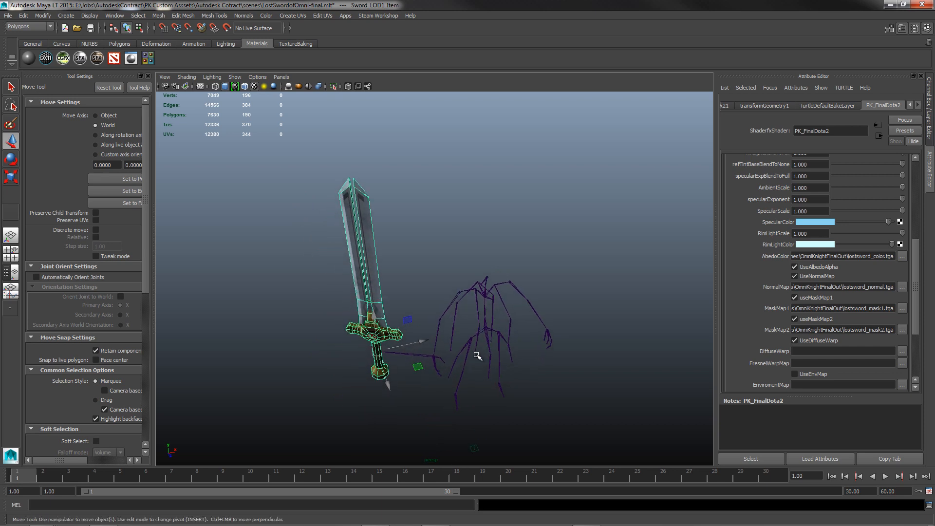
left_click(455, 184)
left_click_drag(446, 368, 444, 324, "alt")
left_click(370, 291)
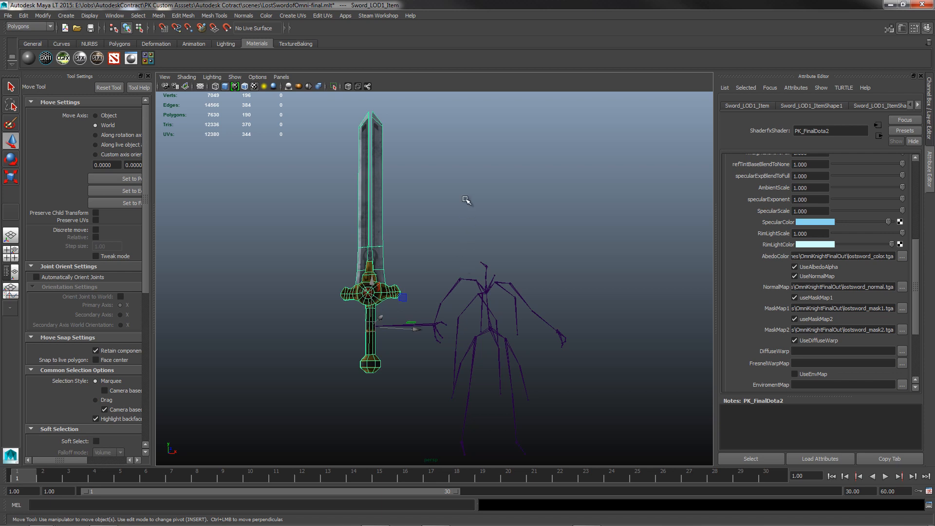
left_click(511, 180)
left_click(368, 289)
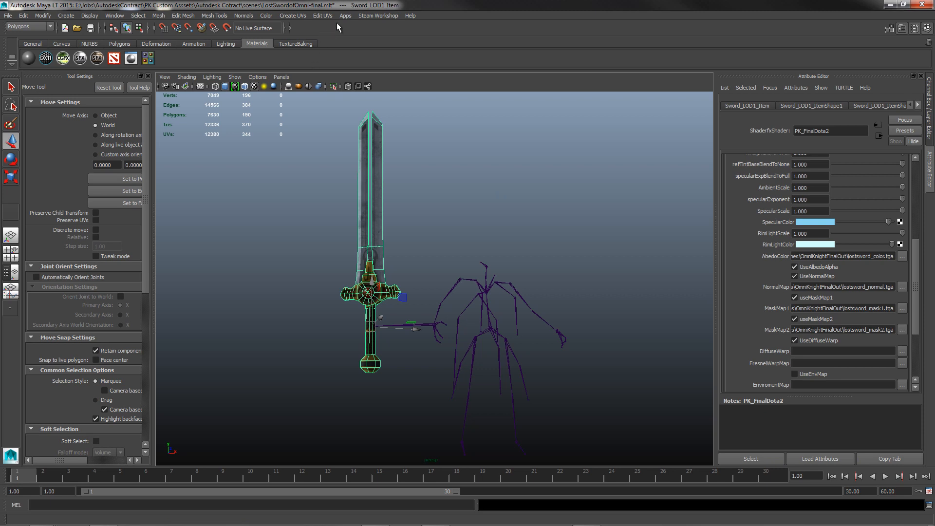
Launch the DOTA2 Workshop and open a new Wearable Item submission form, then minimize the Dota 2 window.
left_click(371, 16)
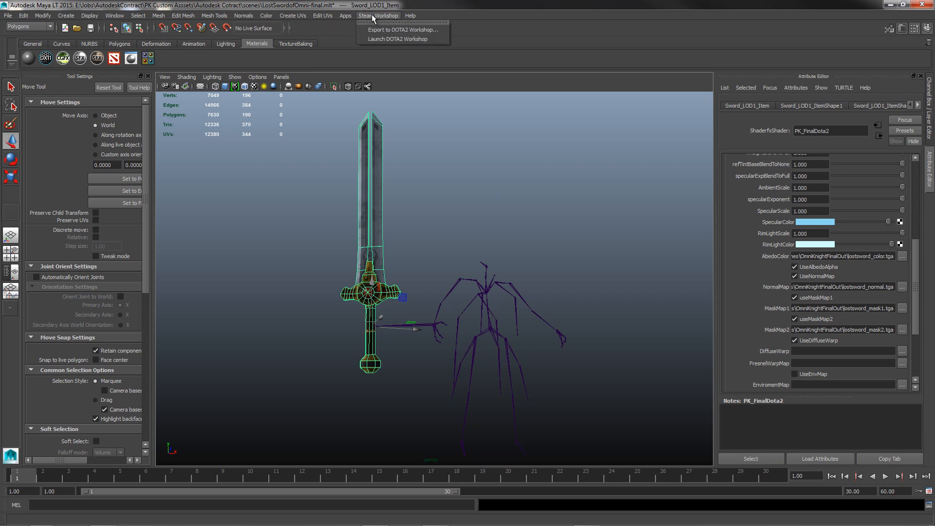
left_click(375, 40)
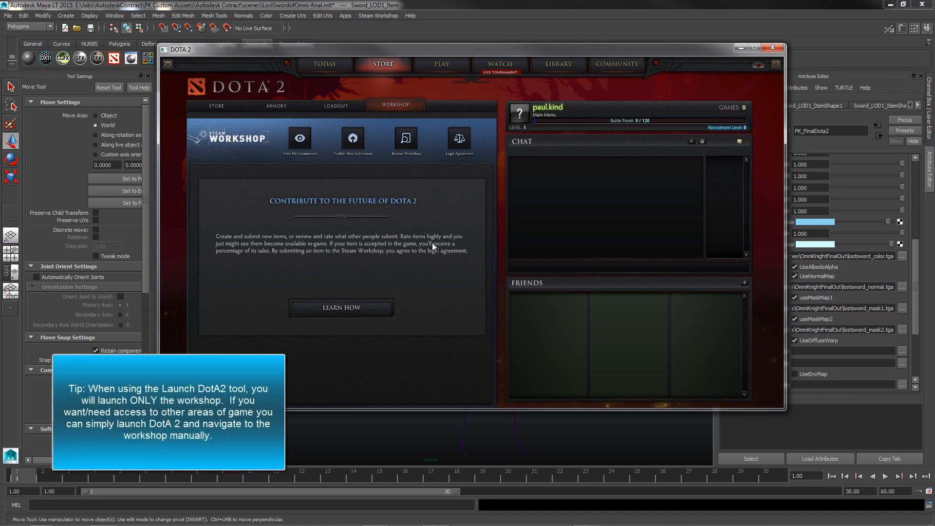
left_click(355, 141)
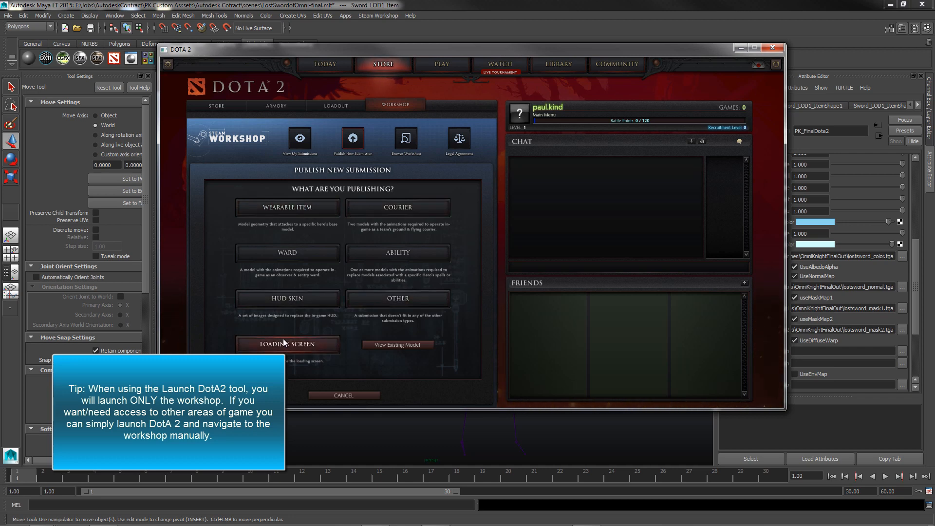
left_click(282, 207)
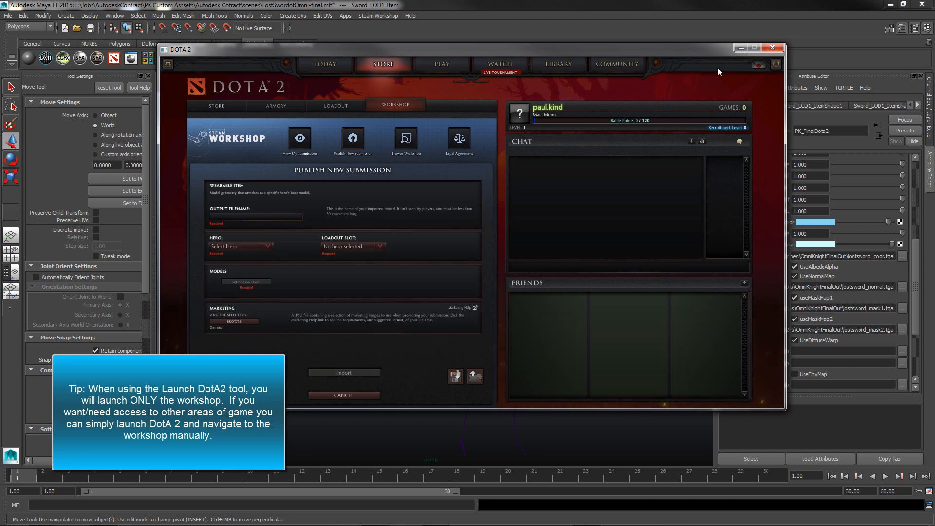
left_click(738, 46)
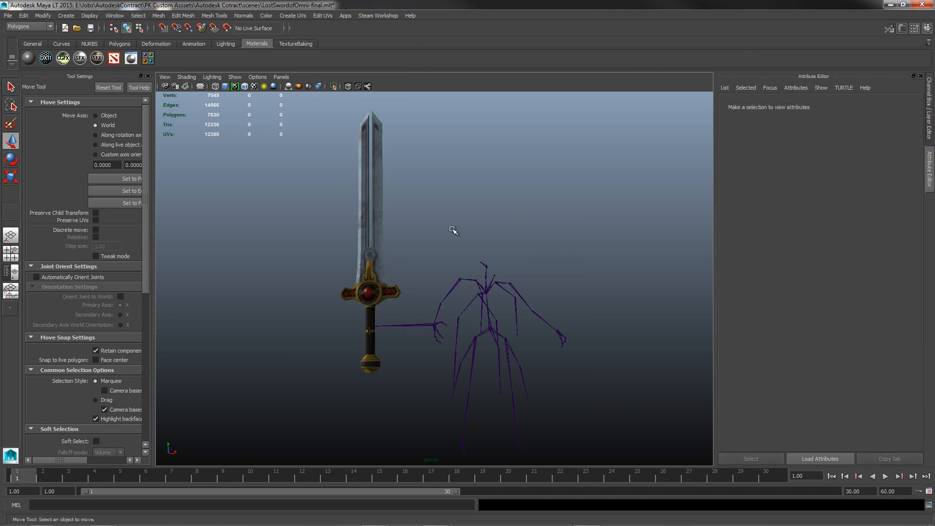
Select the sword and open the DOTA2 Exporter for wearable items, placing its window beside the model.
left_click(371, 258)
left_click_drag(434, 197, 429, 229, "alt")
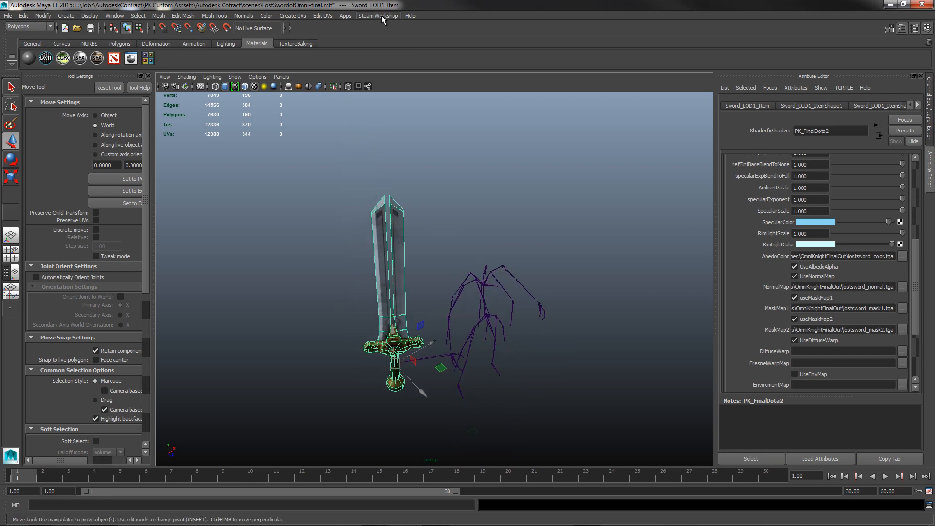
left_click(384, 16)
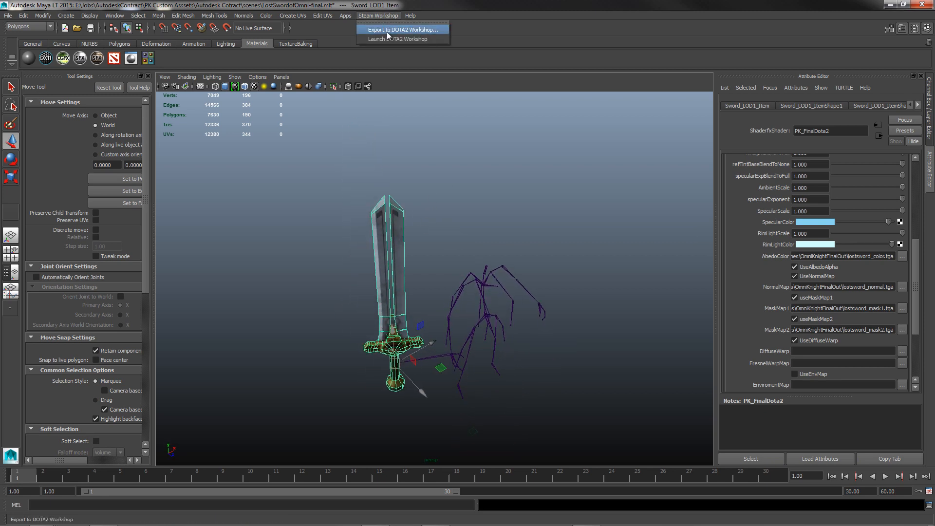
left_click(388, 31)
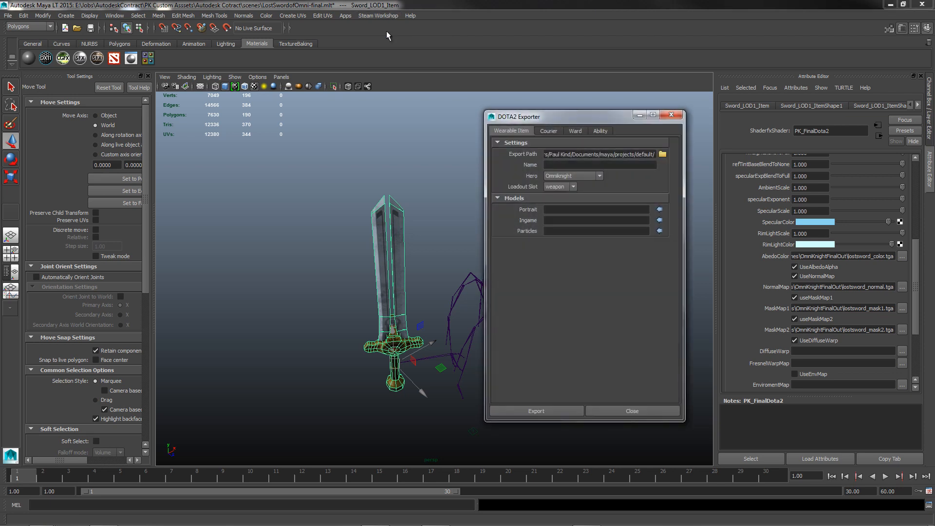
left_click_drag(592, 112, 549, 134)
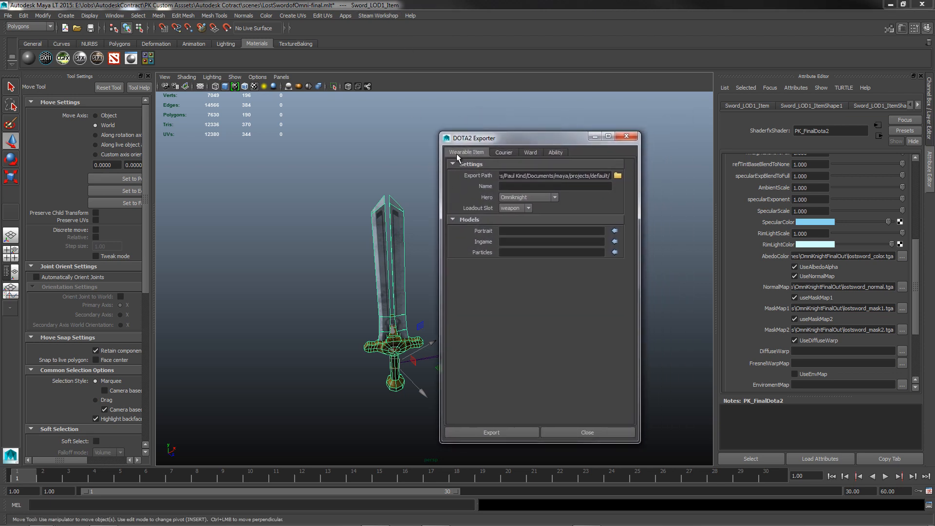
Name the wearable item submission OmniknightSword and set its hero to Omniknight.
left_click(590, 186)
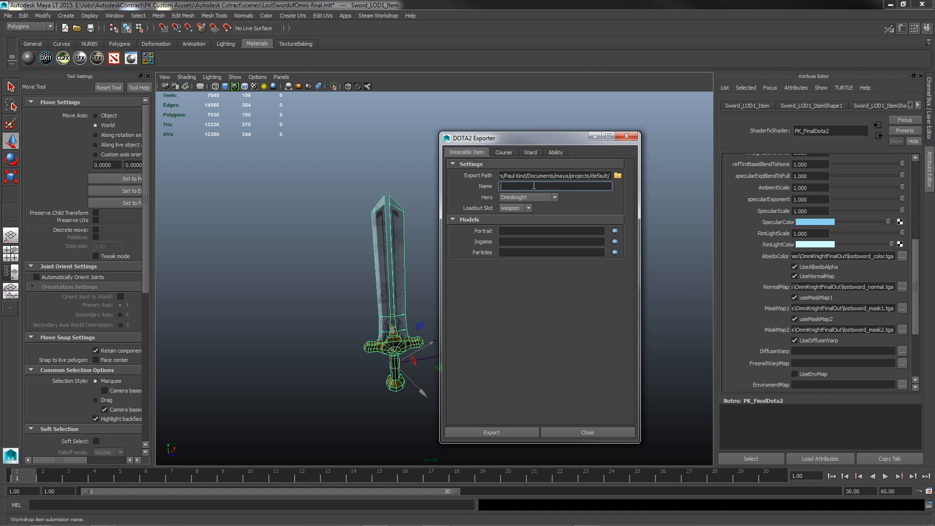
type("Omniknight Sword")
key("Tab")
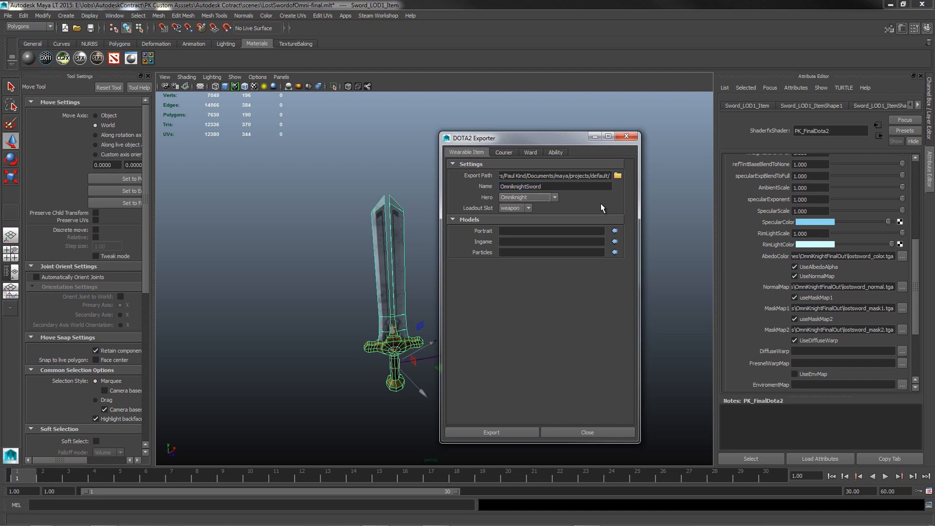
left_click(506, 195)
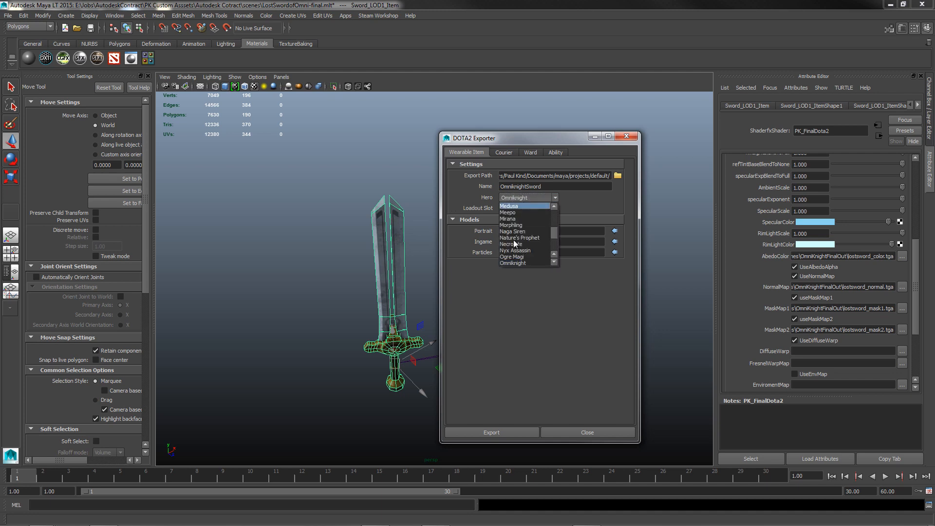
left_click(512, 262)
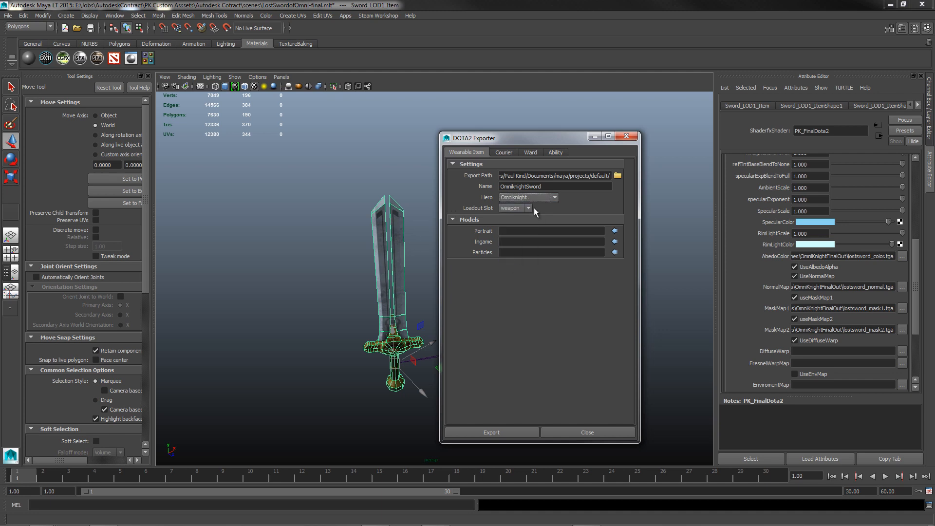
Set the loadout slot to weapon and assign the sword Sword_LOD1_Item as the Ingame model.
left_click(519, 208)
left_click(518, 214)
left_click(400, 236)
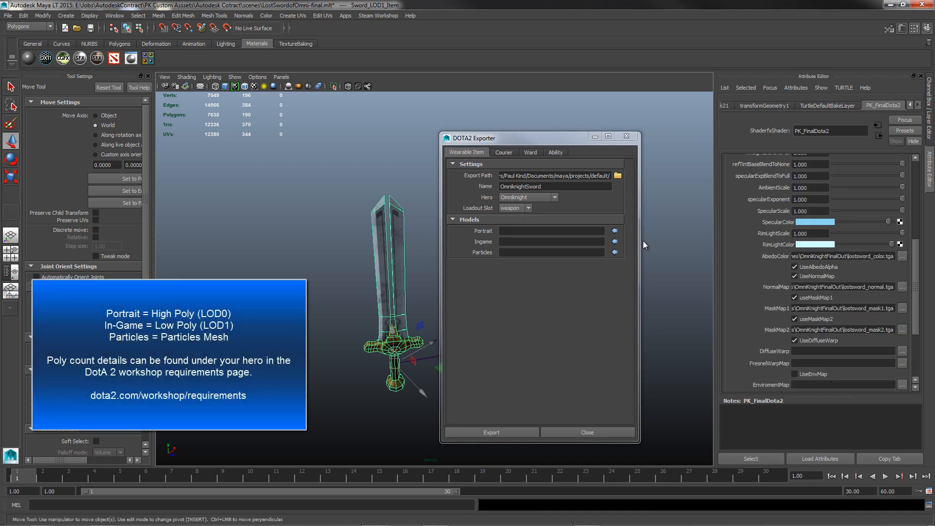
left_click(614, 242)
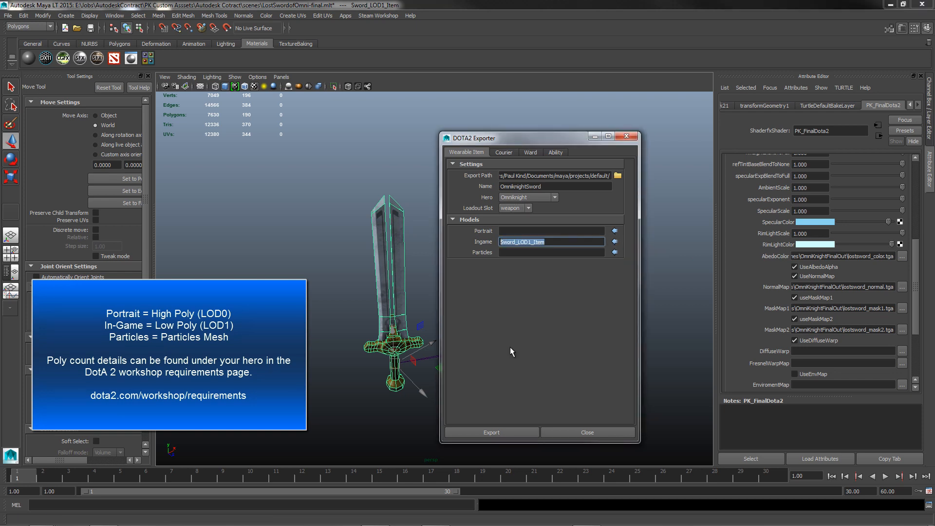
Set the export path to the testExport folder on the Desktop and export the sword.
left_click(617, 176)
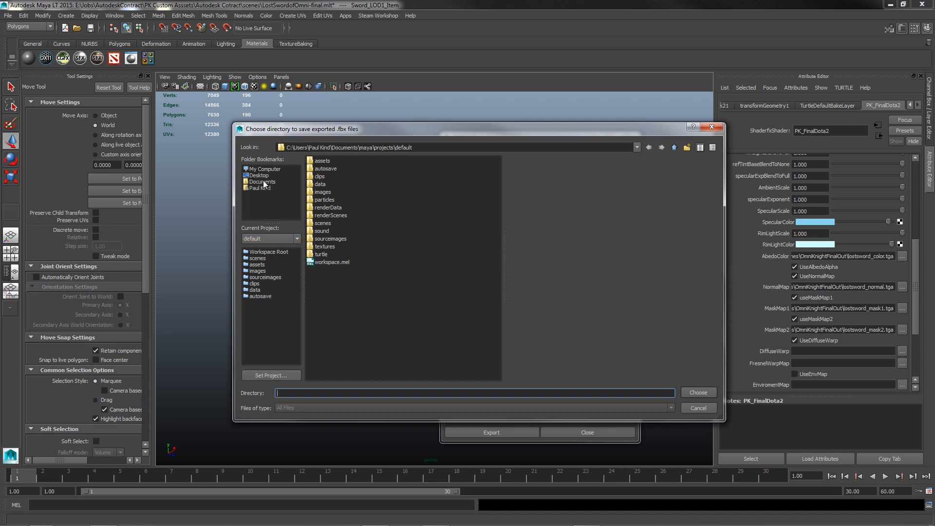
left_click(260, 176)
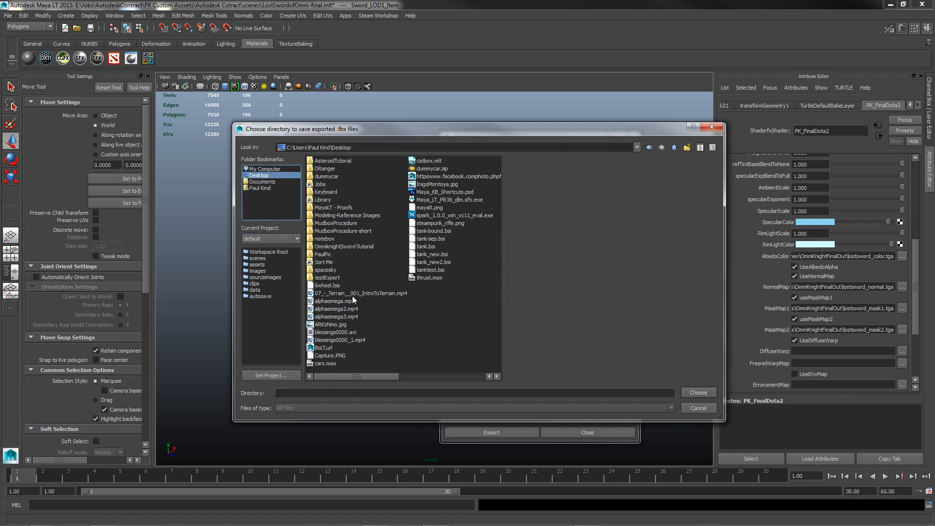
double_click(330, 278)
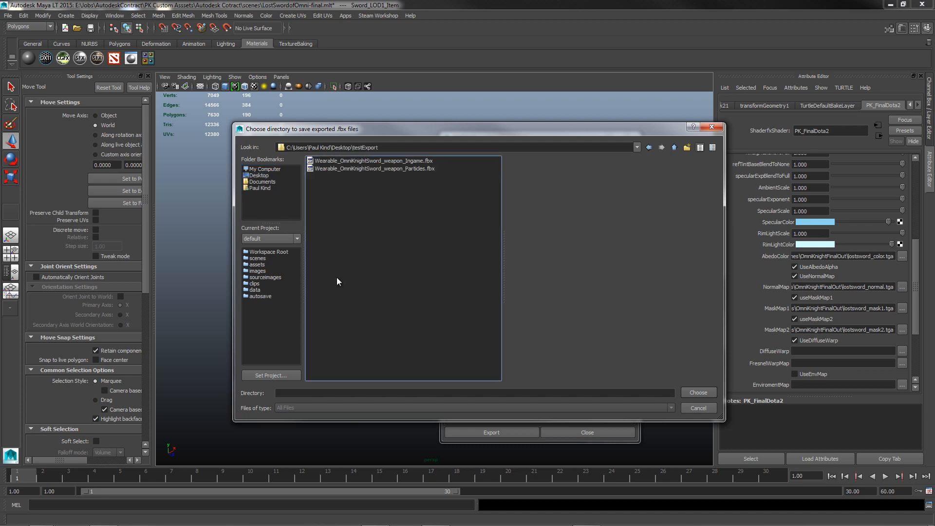
left_click(697, 394)
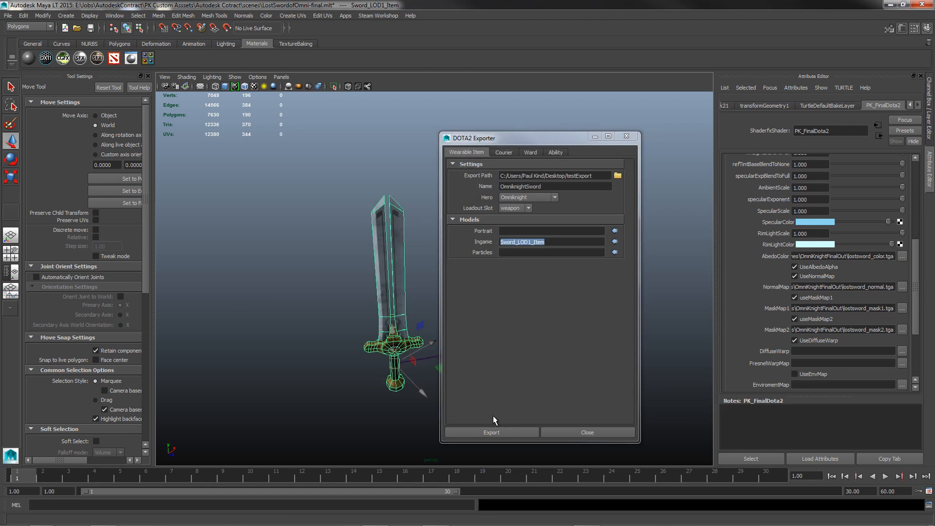
left_click(491, 433)
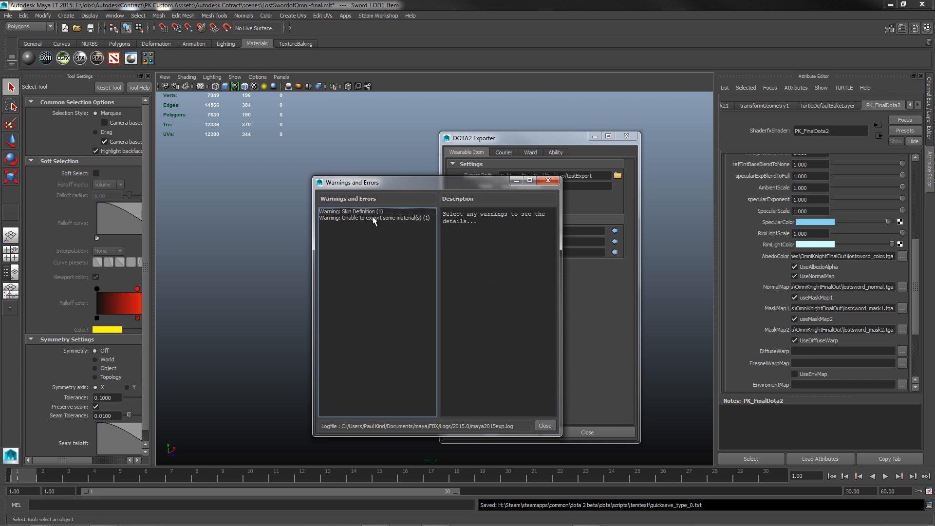
Review the descriptions of the skin definition and material export warnings, and close the warnings window.
left_click_drag(452, 185, 445, 145)
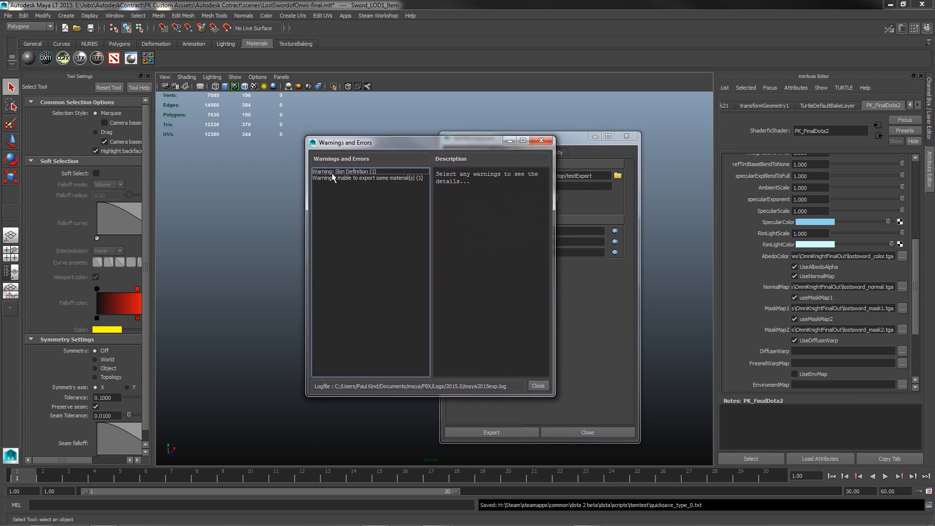
left_click(340, 179)
left_click(343, 171)
left_click(343, 178)
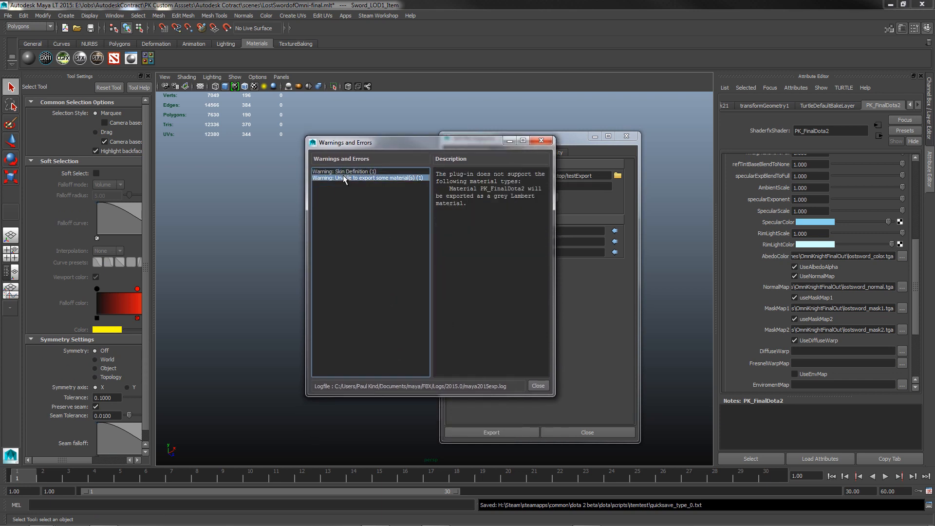
left_click(342, 172)
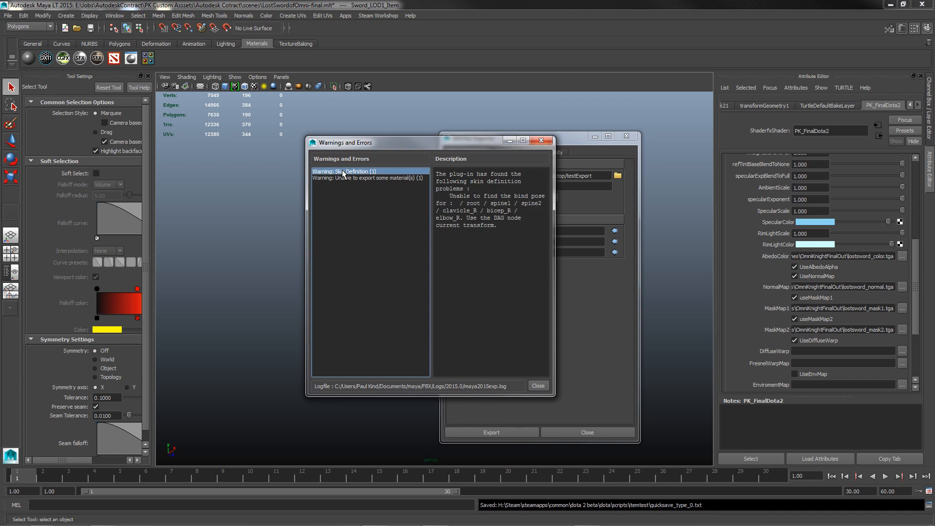
left_click(343, 179)
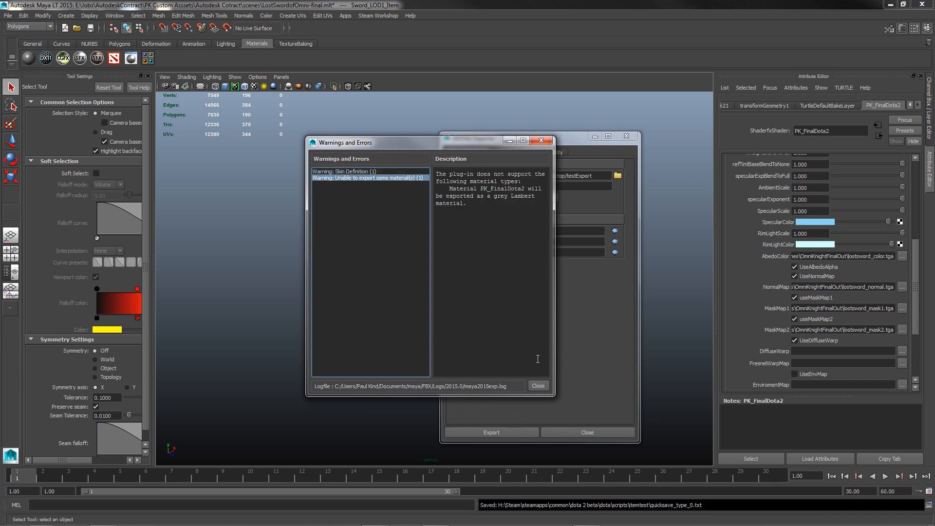
left_click(543, 385)
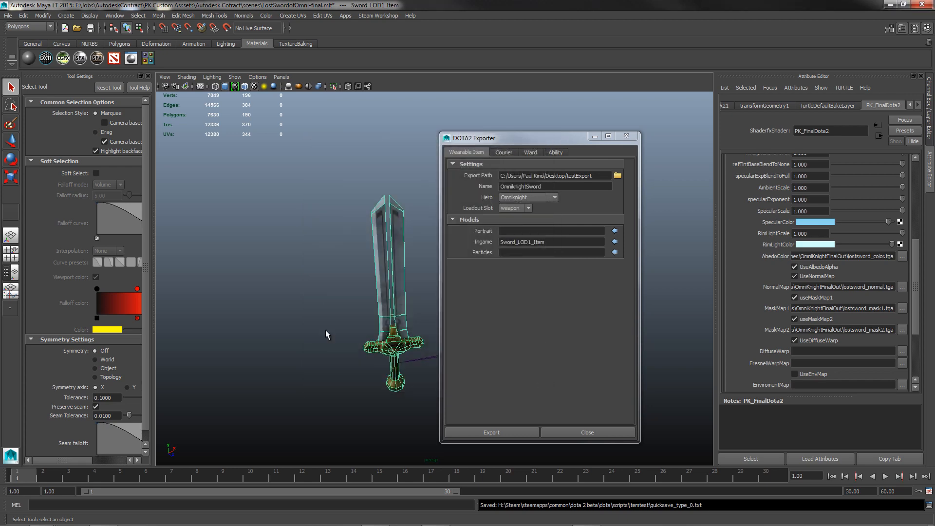
Switch to the Dota 2 window, load the exported wearable item data into the submission form, and import it.
mouse_move(375, 523)
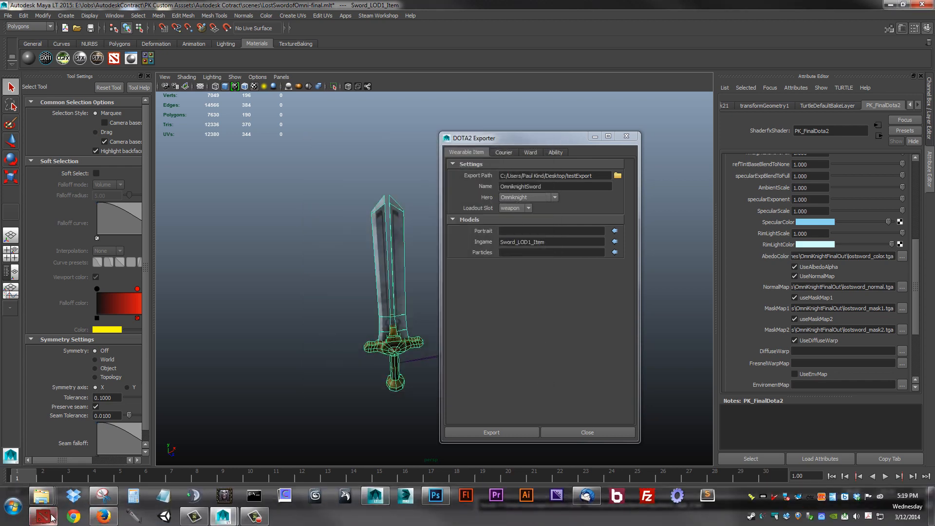
left_click(46, 517)
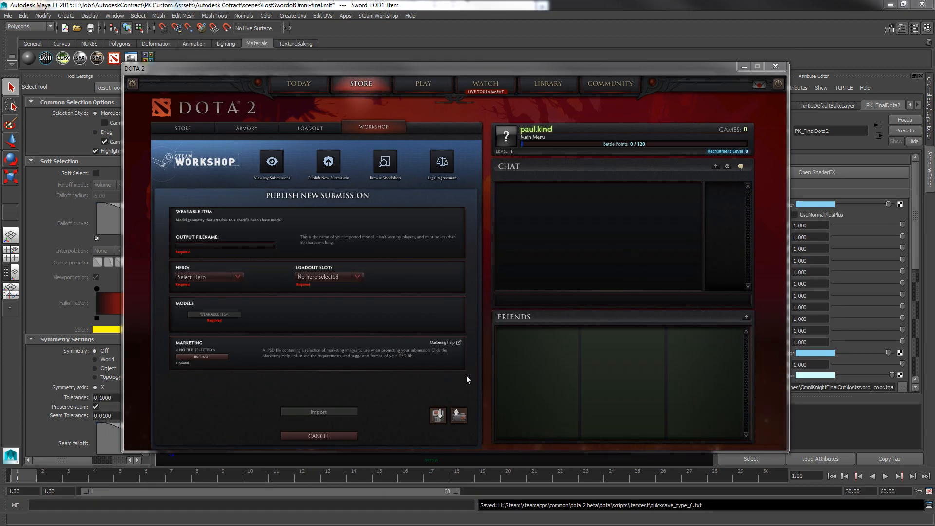
left_click(459, 417)
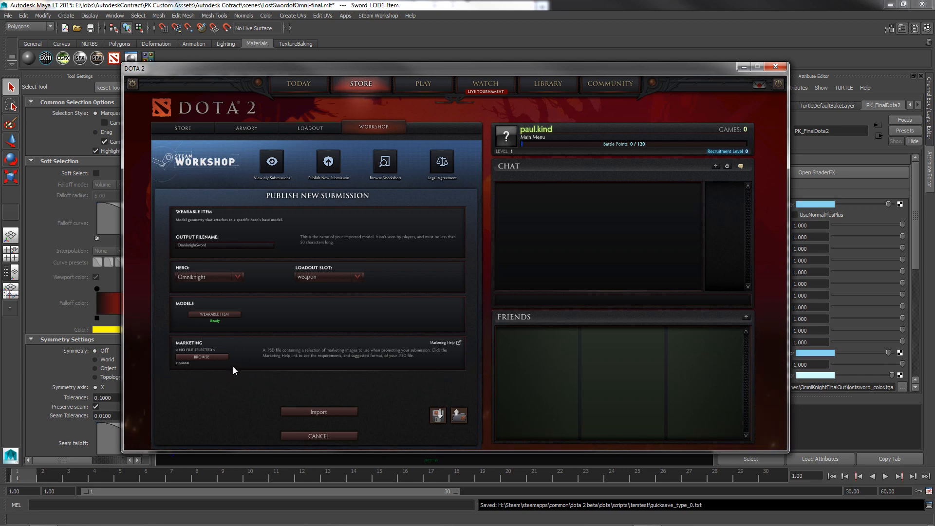
left_click(320, 411)
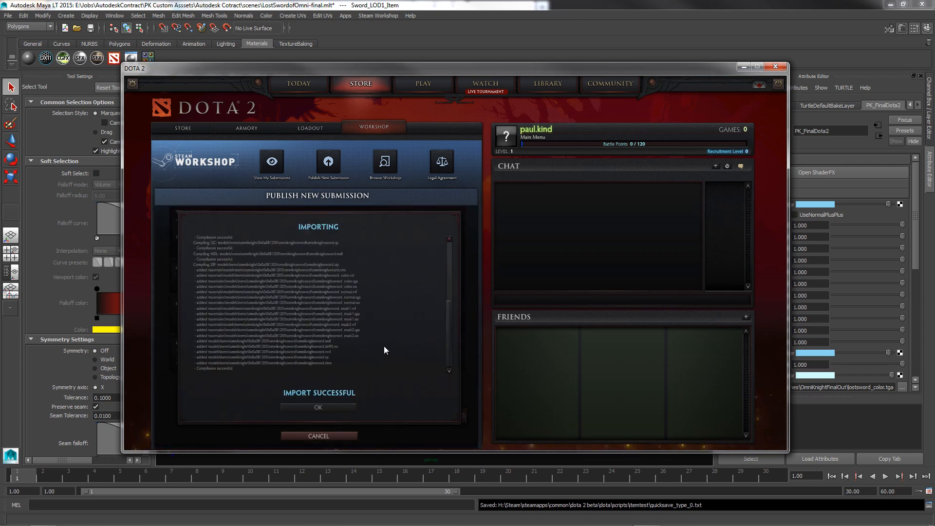
left_click(312, 407)
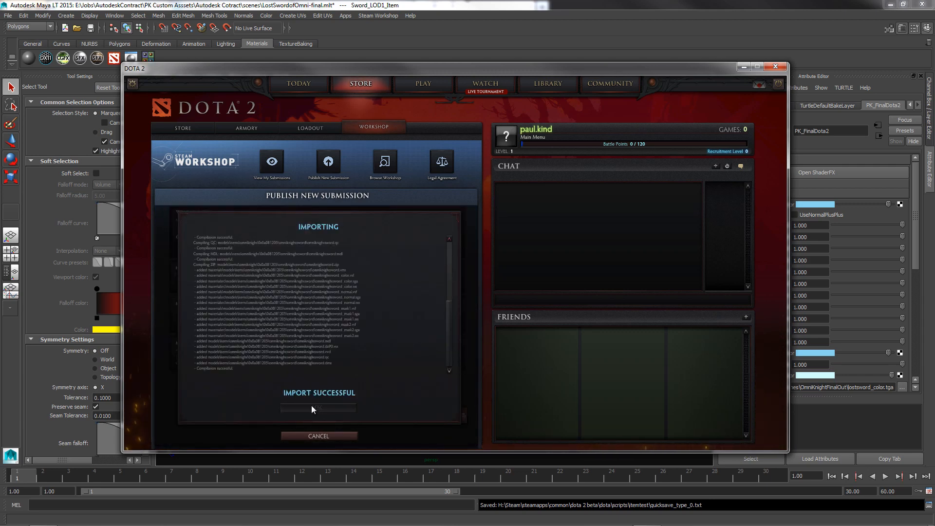
Preview the sword on Omniknight from several angles in the full body, day lighting, night lighting and portrait views.
left_click_drag(274, 333, 314, 296)
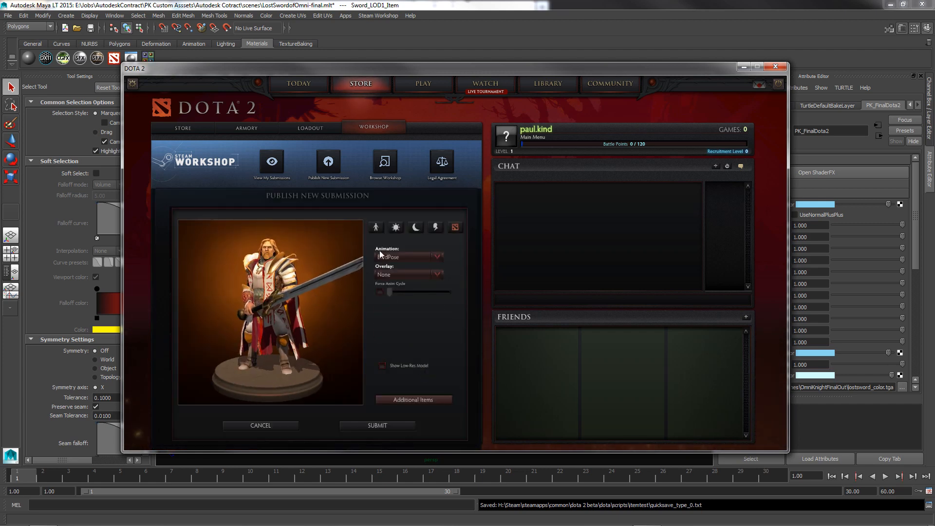
left_click(395, 228)
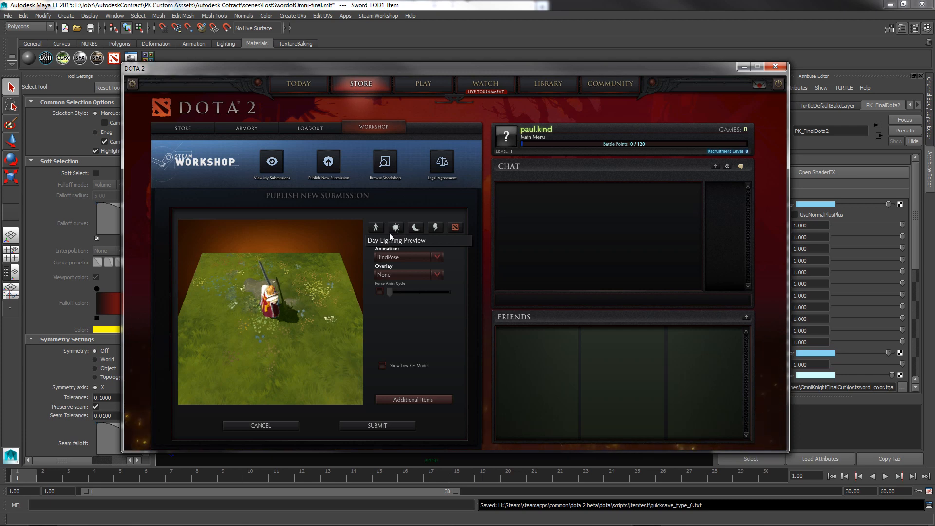
left_click_drag(256, 318, 146, 288)
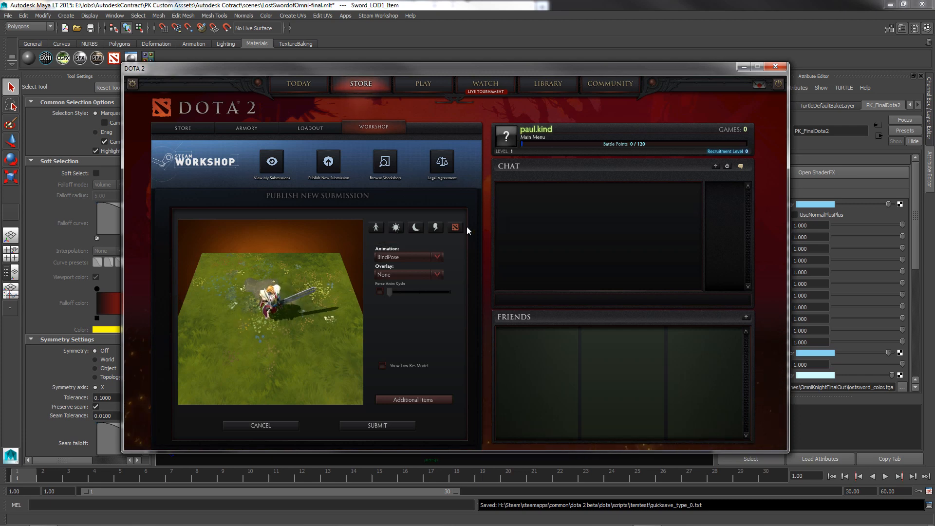
left_click(415, 228)
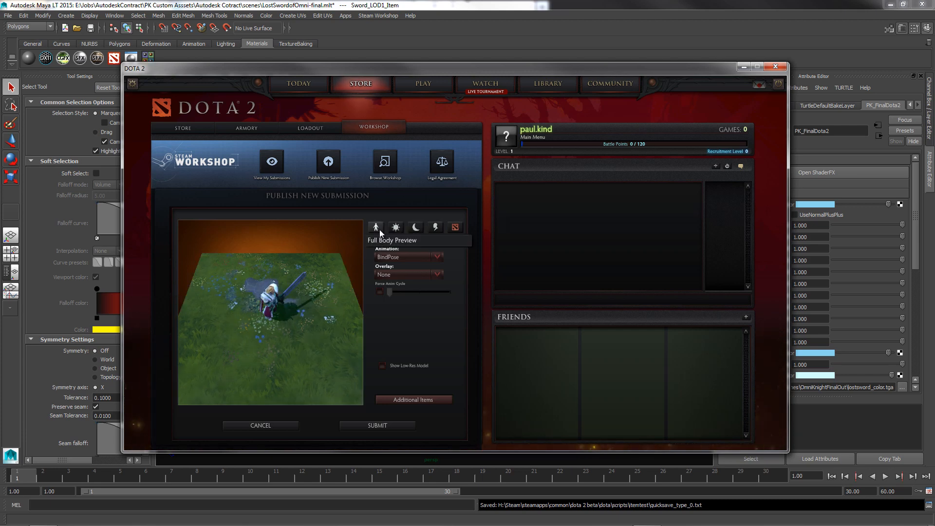
left_click(396, 227)
left_click(439, 227)
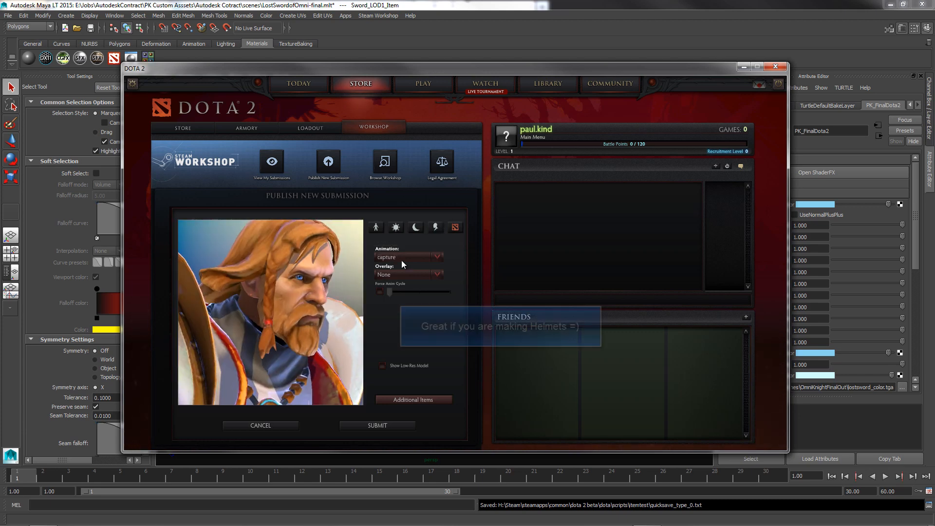
left_click(395, 227)
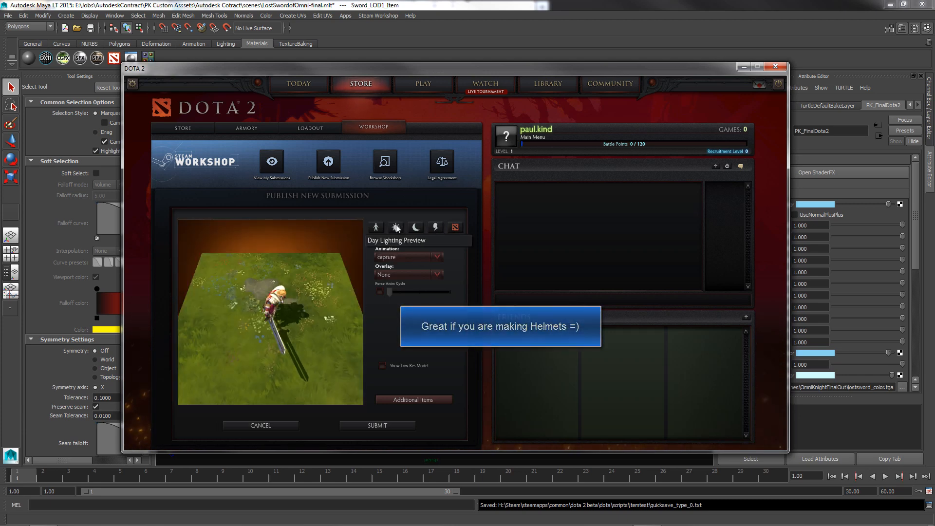
Start a local server to test the submission in-game, and search for and play as Omniknight.
left_click(454, 228)
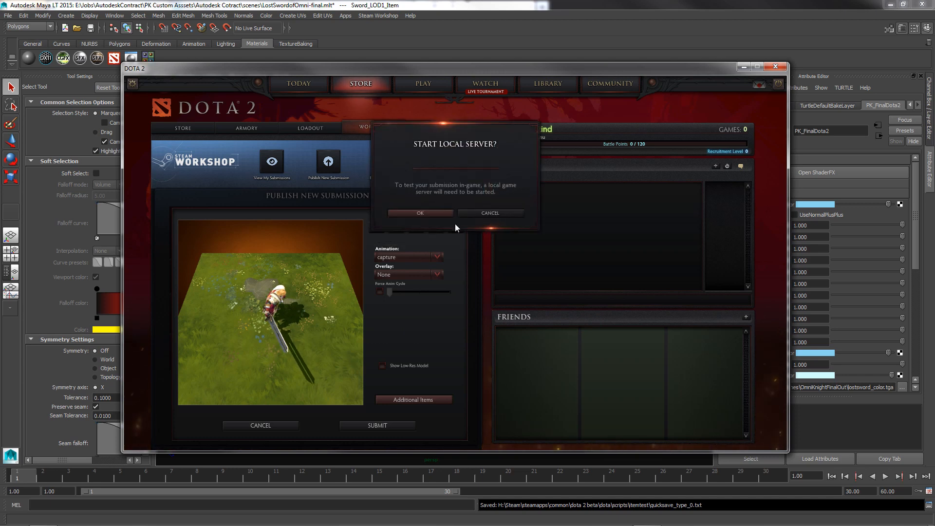
left_click(431, 214)
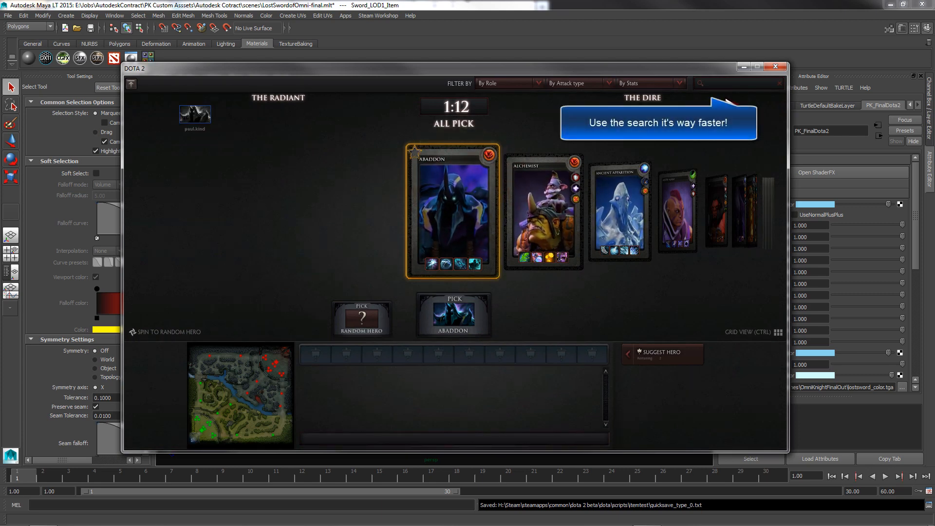
left_click(729, 87)
type("omi")
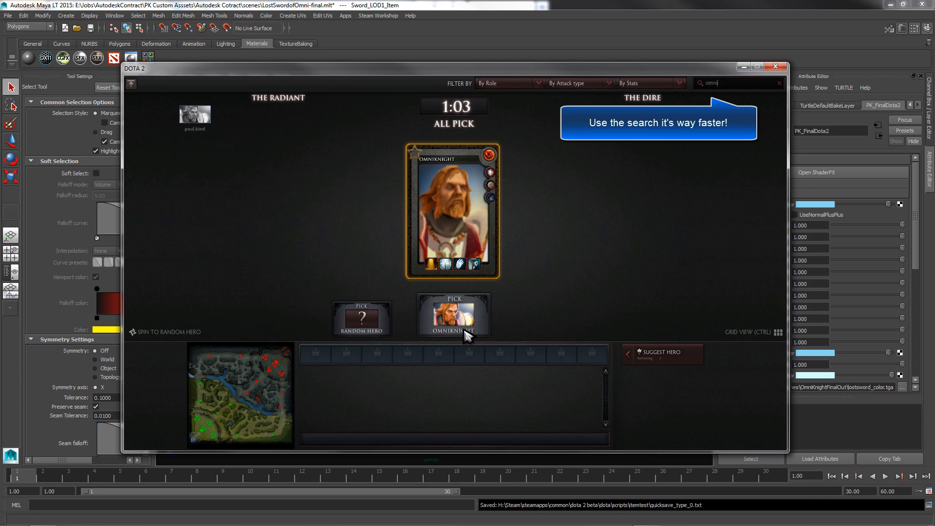
left_click(464, 333)
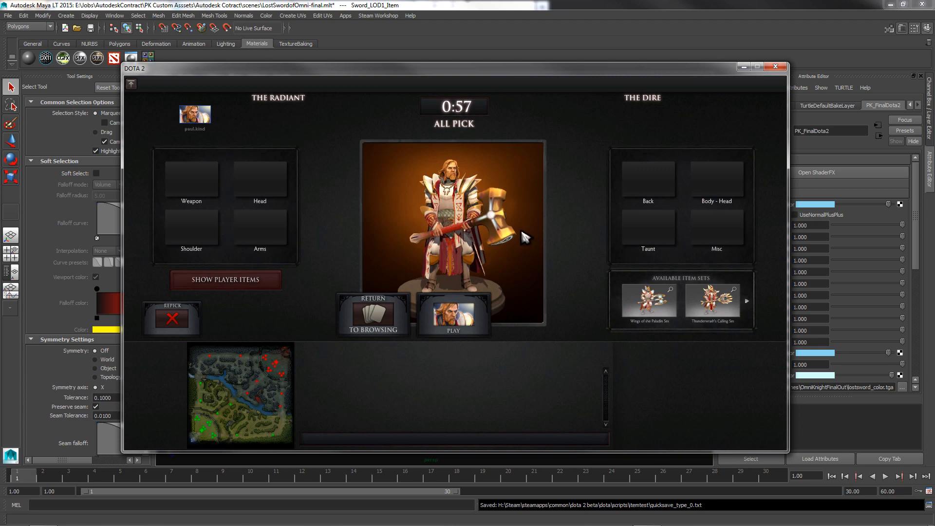
left_click(464, 319)
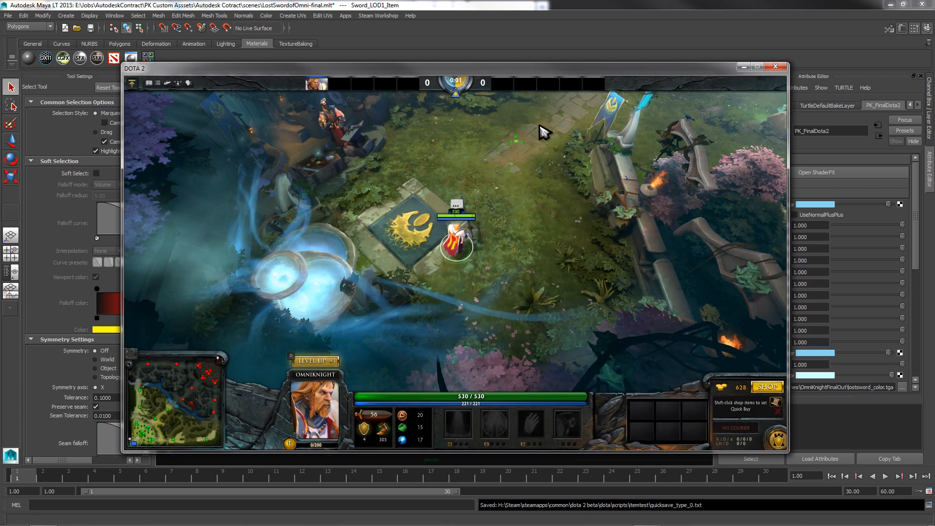
Center the view on Omniknight and inspect the sword up close in the game.
mouse_move(783, 87)
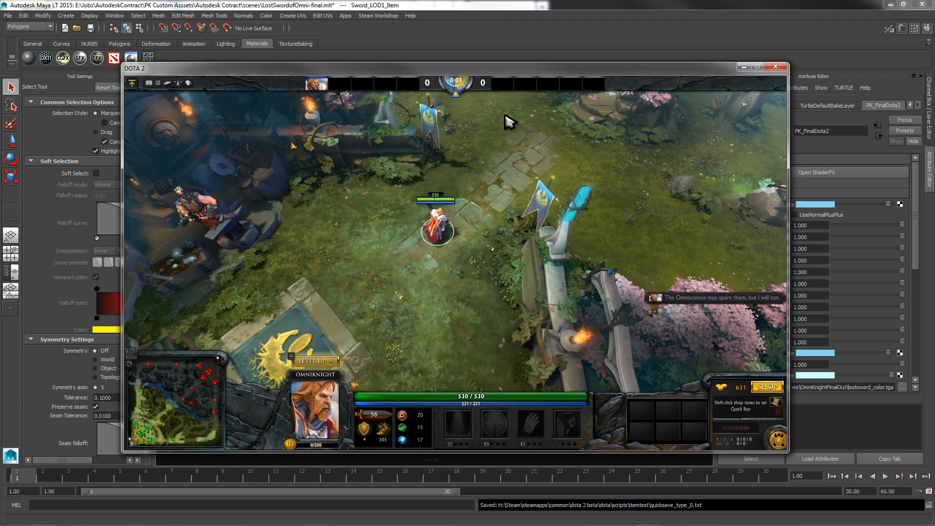
scroll(438, 271, "up", 3)
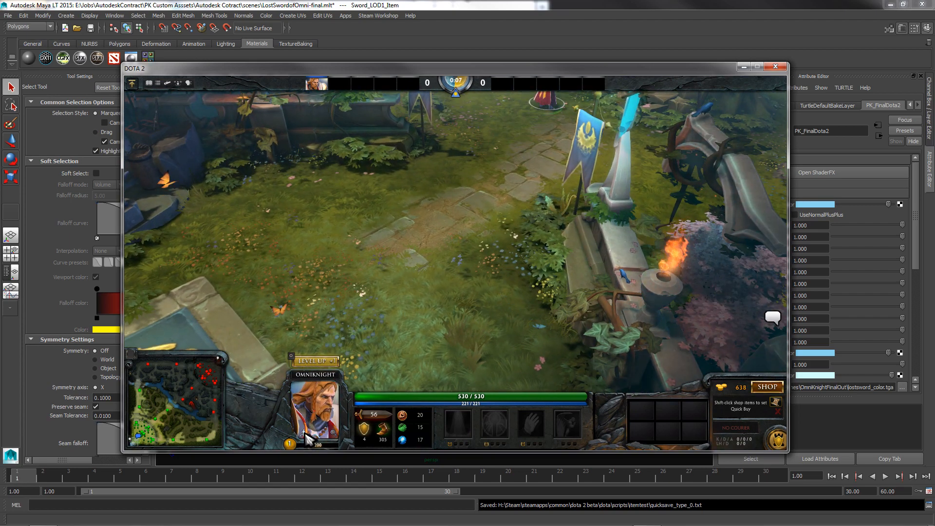
left_click(305, 434)
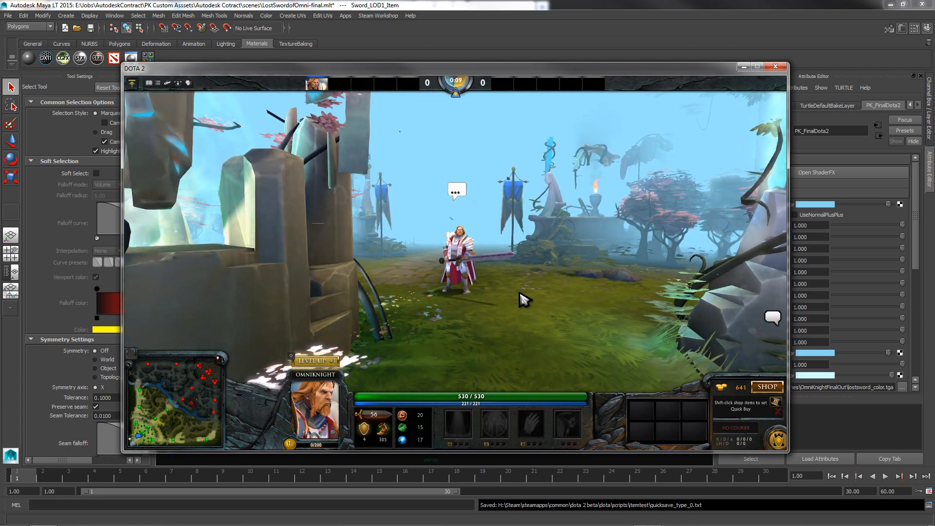
middle_click_drag(466, 261, 528, 237)
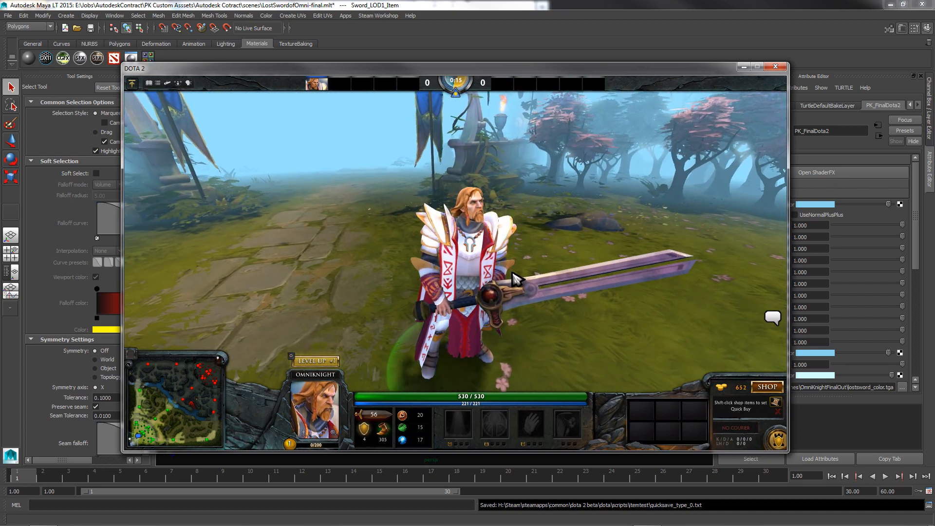
Learn Omniknight's Purification ability and cast it on the hero himself to test the casting animation.
left_click(325, 365)
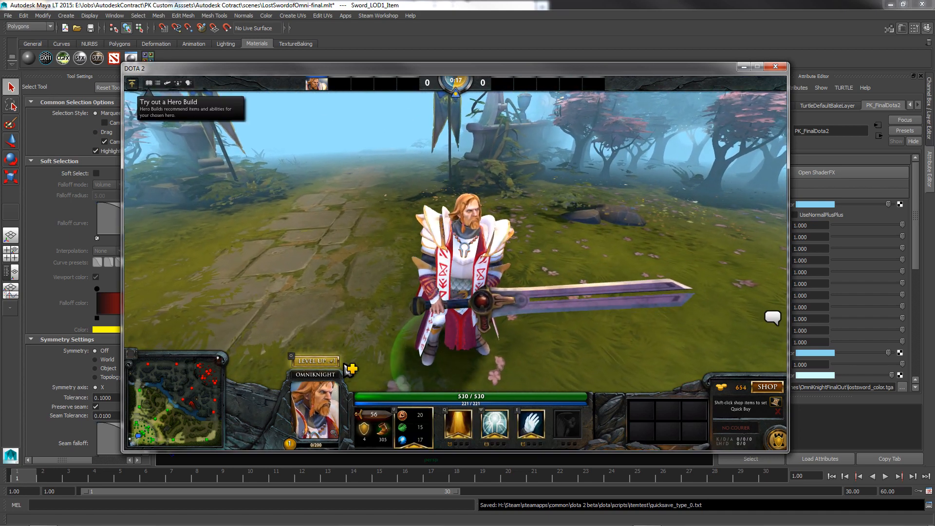
left_click(460, 427)
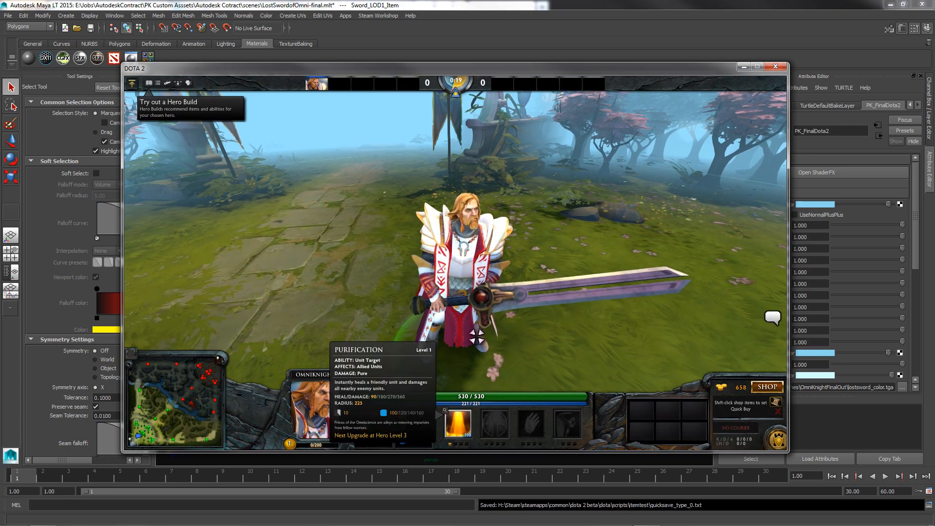
key("q")
left_click(468, 302)
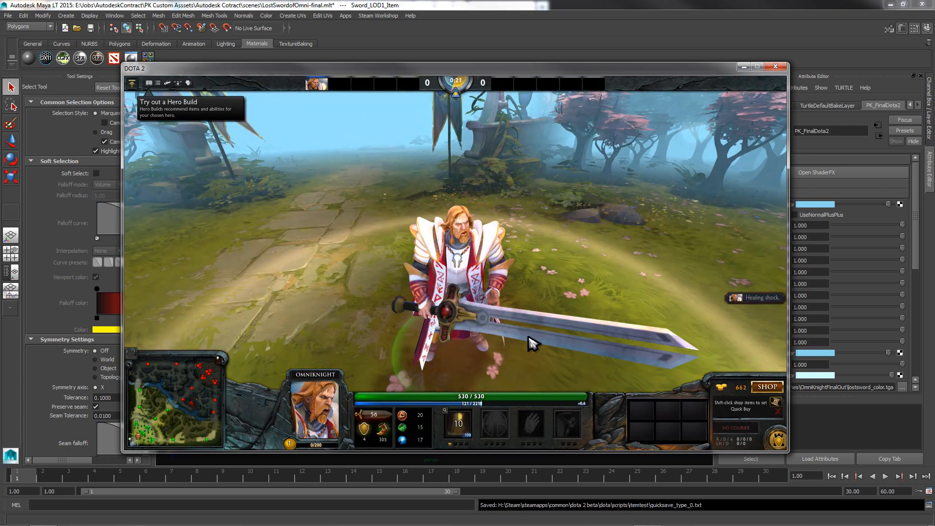
Walk Omniknight around the path in different directions to examine the sword in motion.
right_click(289, 239)
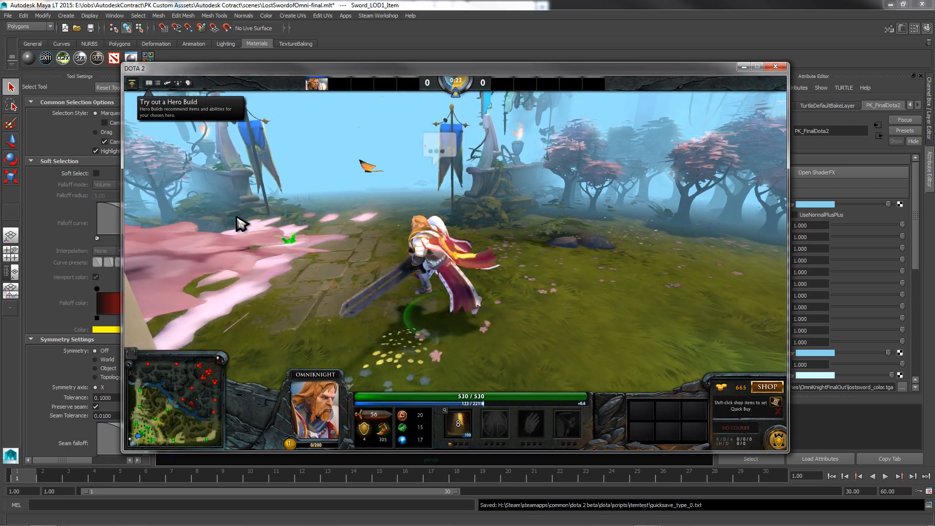
right_click(691, 360)
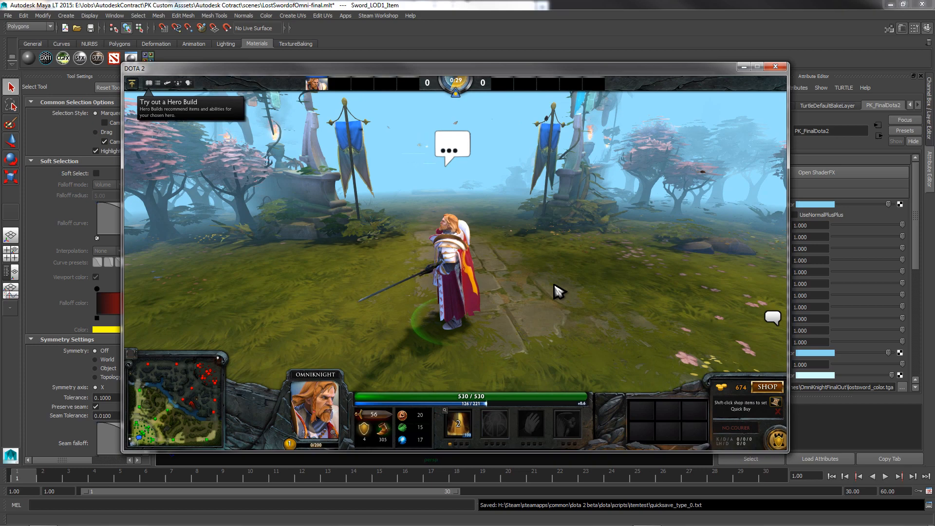
right_click(560, 268)
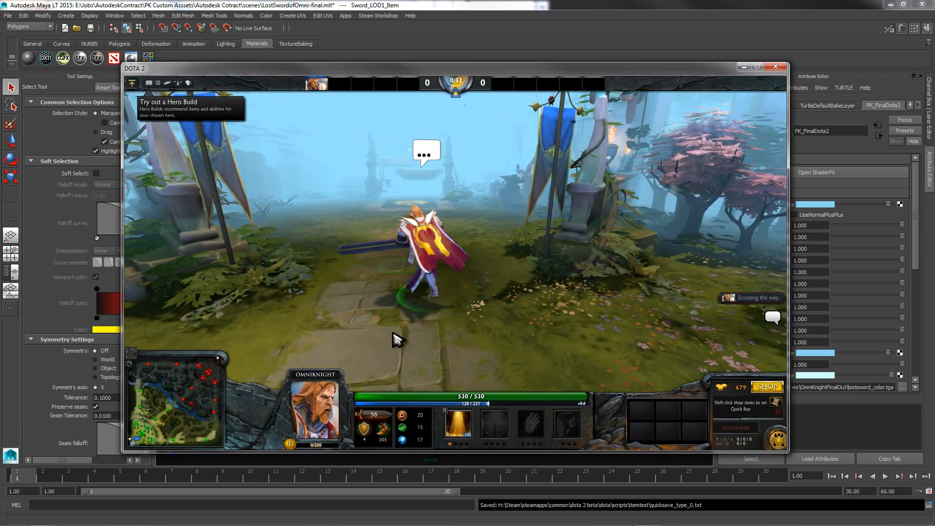
right_click(421, 329)
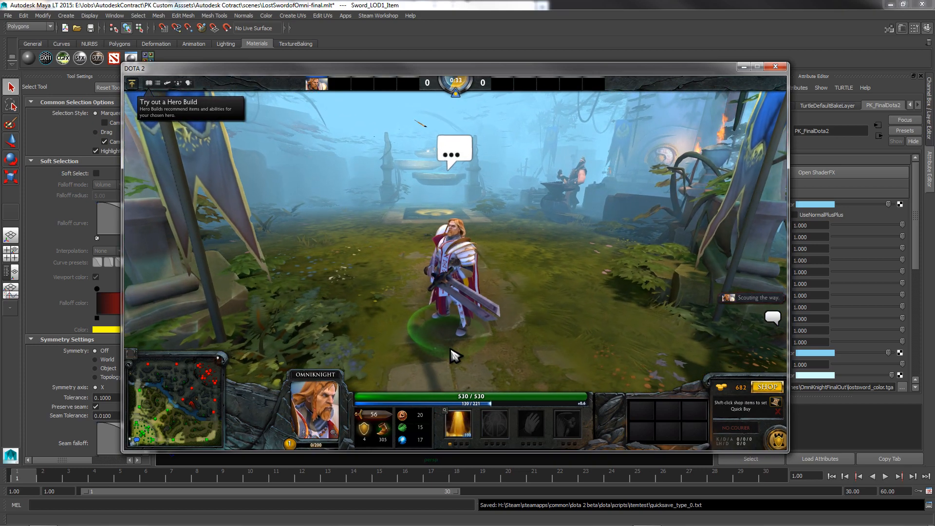